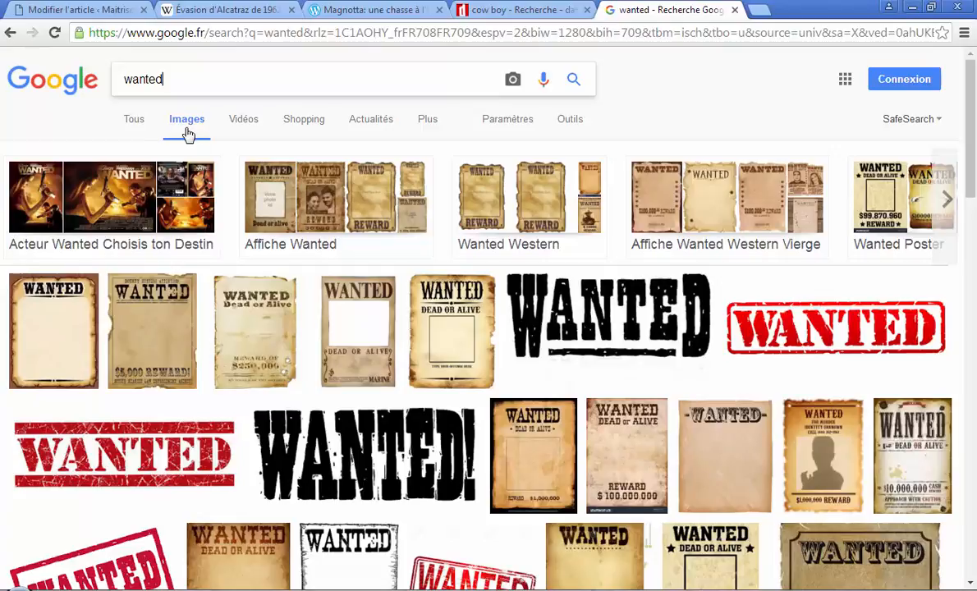
Look through the image search results for "wanted" for poster examples.
scroll(648, 345, down, 3)
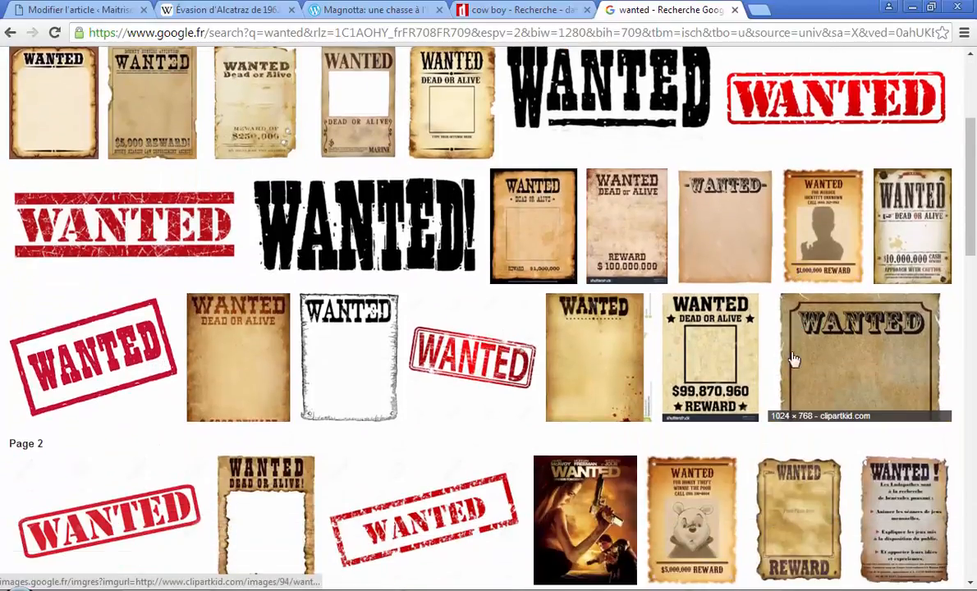
scroll(847, 390, down, 3)
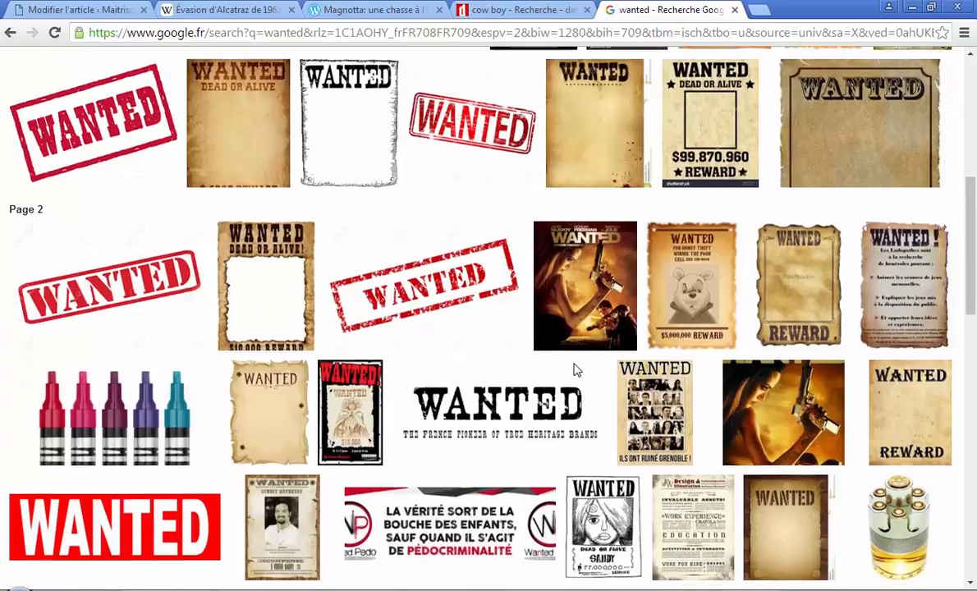
scroll(574, 361, down, 1)
scroll(574, 359, down, 2)
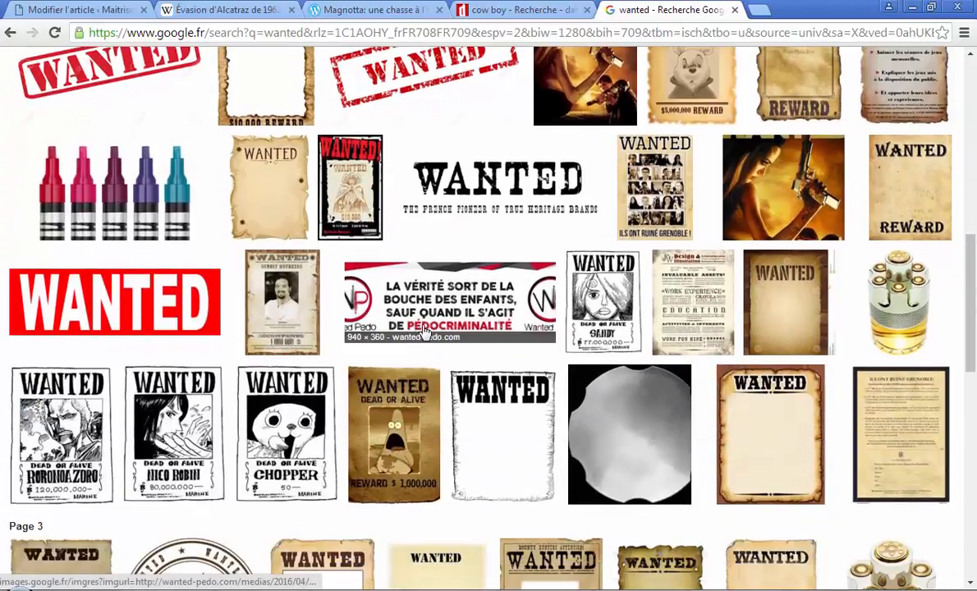
scroll(422, 330, up, 10)
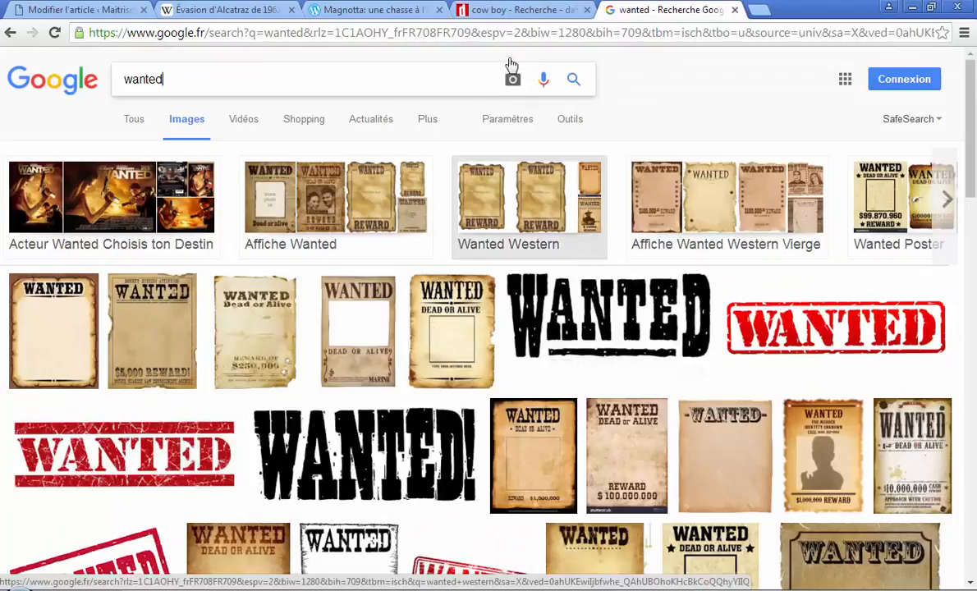
View the enlarged FBI wanted notice in the "Découverte et enquête" section of the Wikipedia article on the 1962 Alcatraz escape.
click(250, 13)
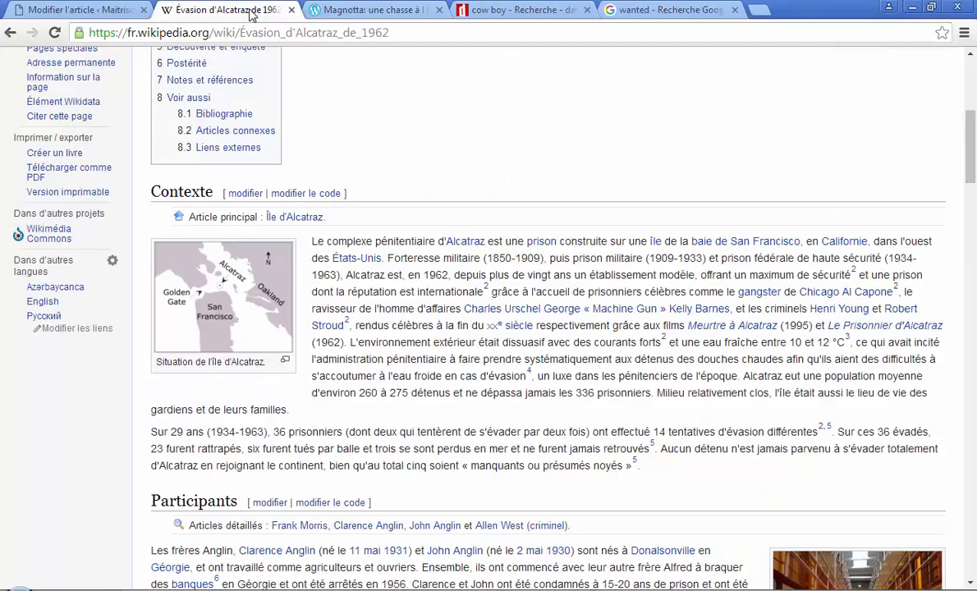
scroll(422, 338, down, 15)
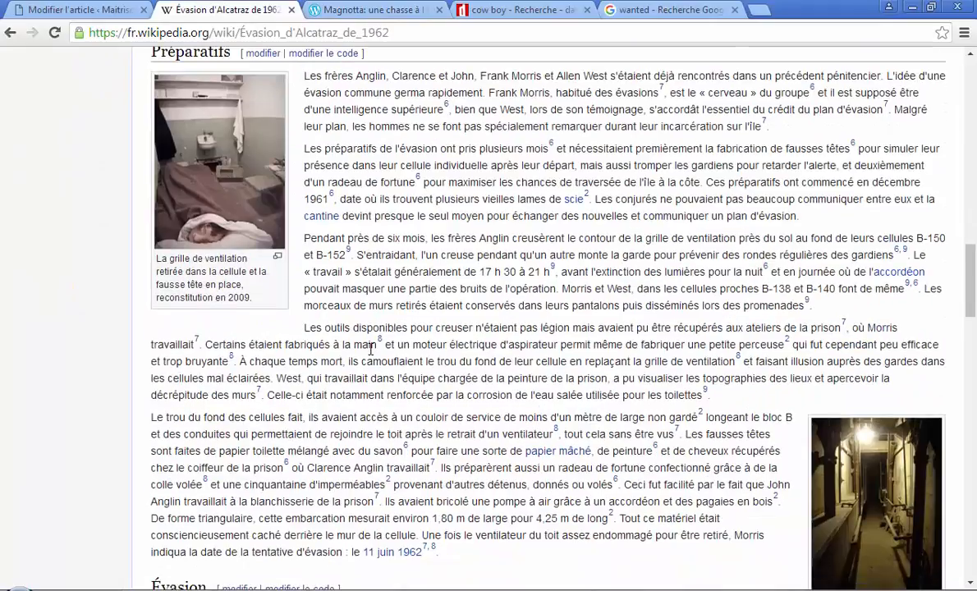
scroll(370, 349, down, 5)
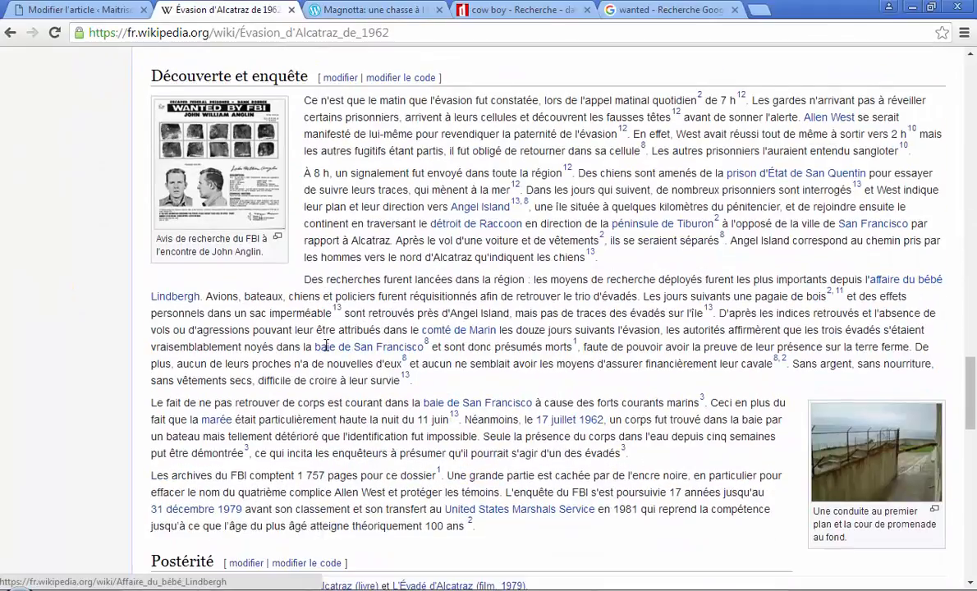
click(230, 163)
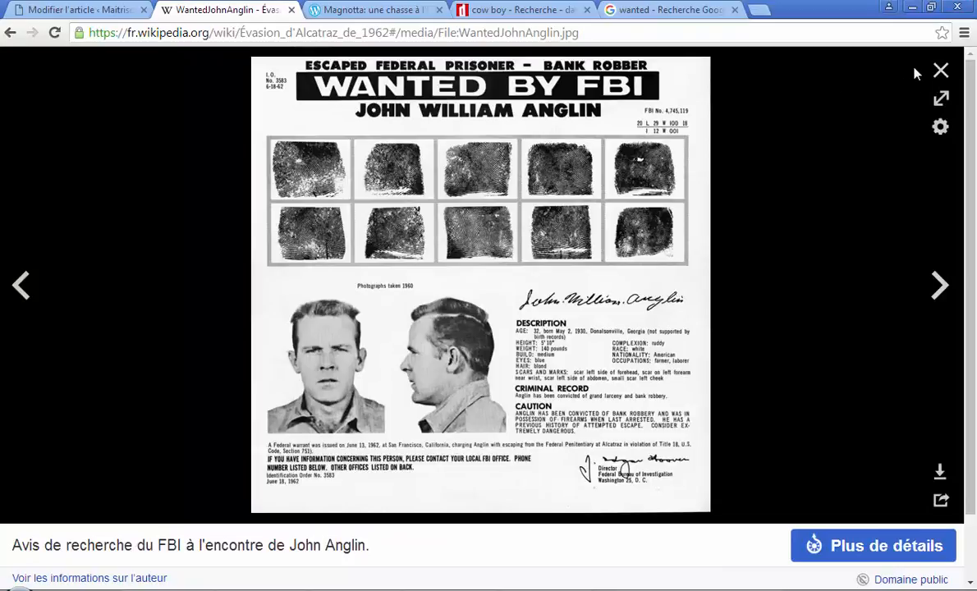
click(936, 74)
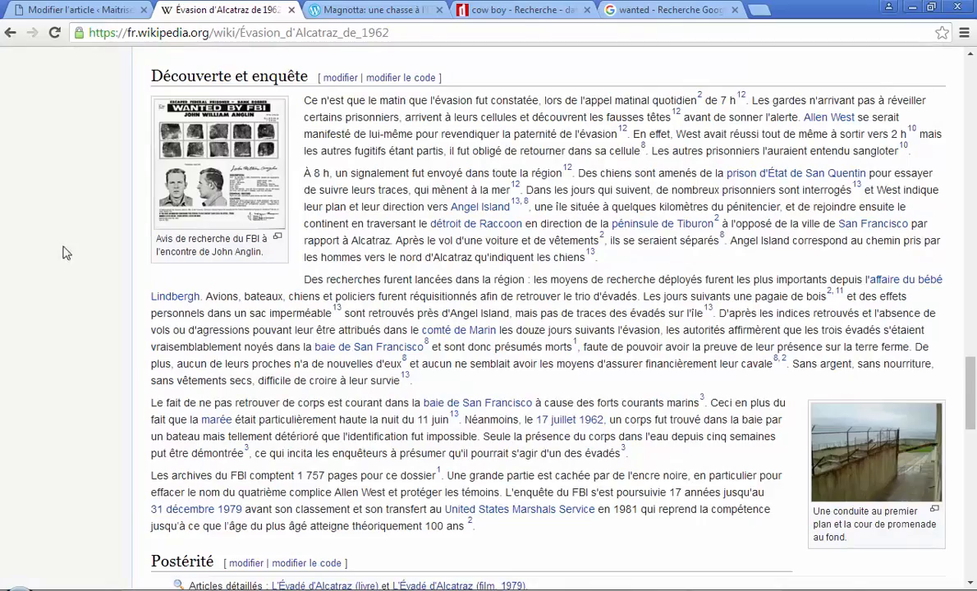
scroll(435, 206, up, 10)
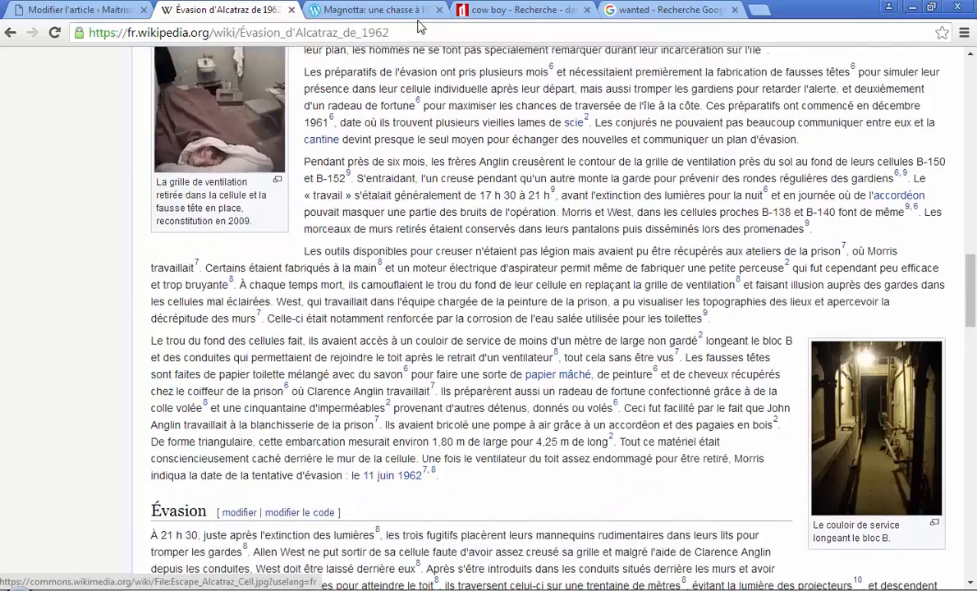
Close the Wikipedia and actupolicing.com pages and go back to the "wanted" image results.
click(290, 10)
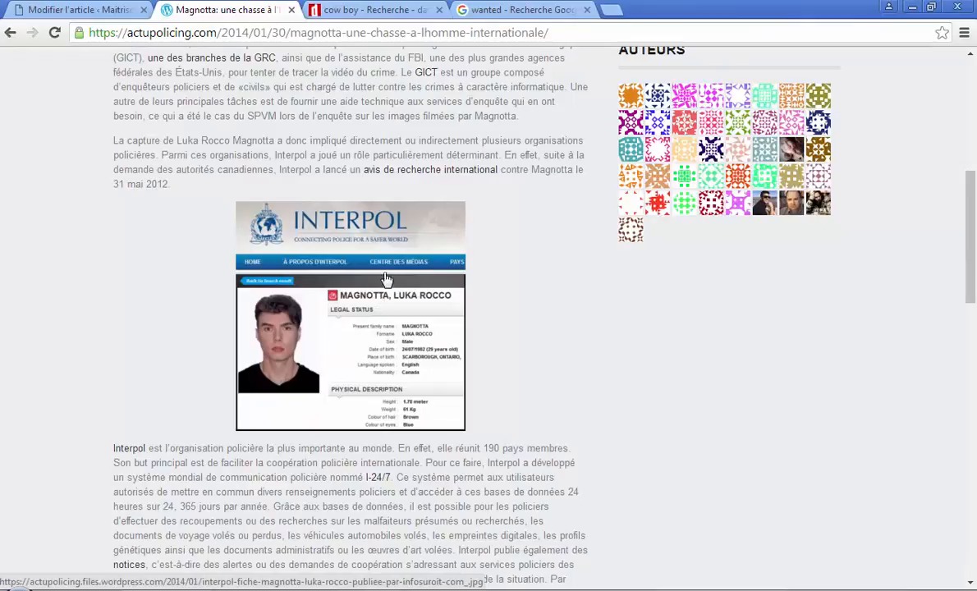
click(291, 10)
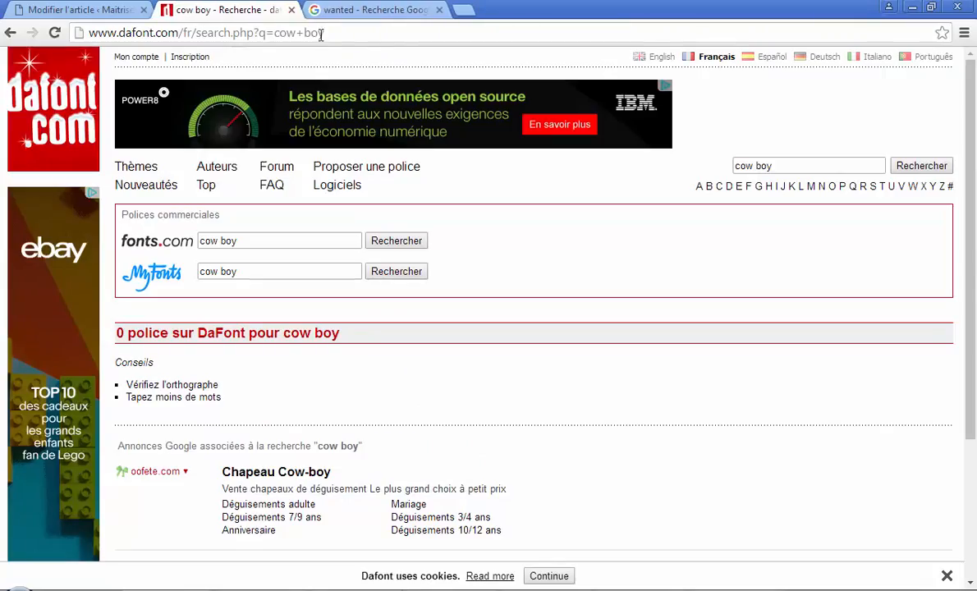
click(398, 14)
scroll(551, 361, down, 3)
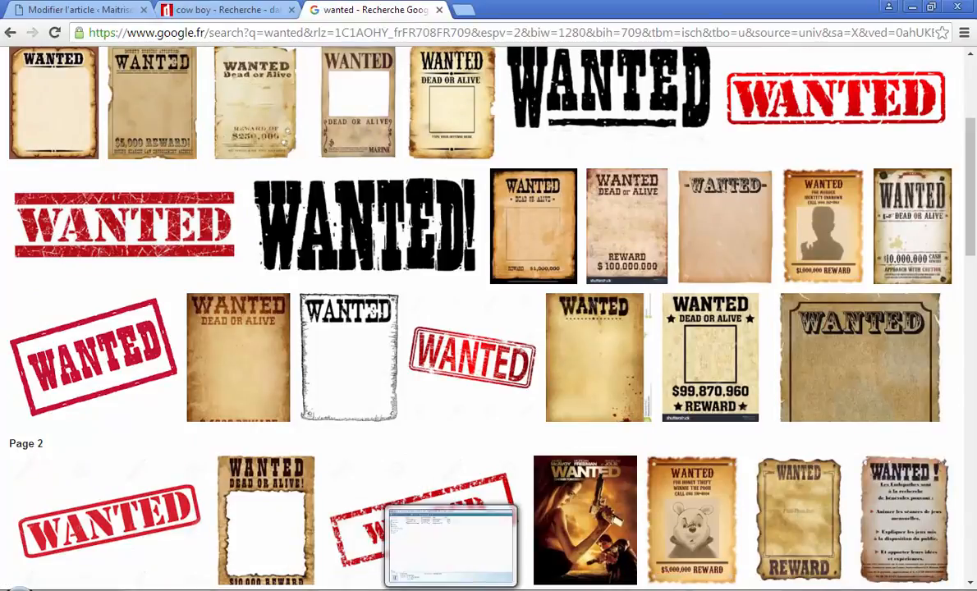
Browse the POWERPOINT_REWARDS folder and its POLICE subfolder in the file explorer, and return to the DaFont search page in the browser.
click(451, 588)
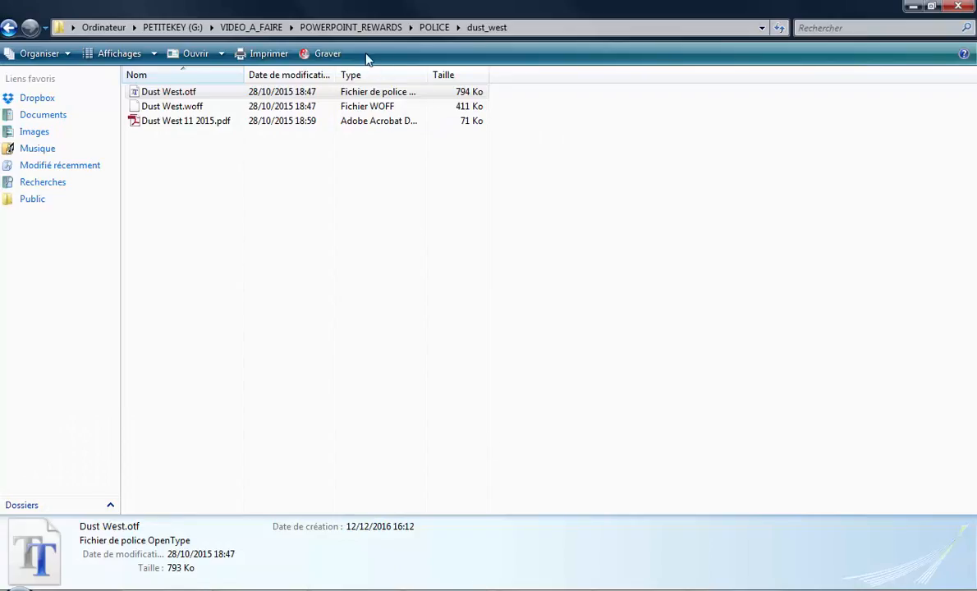
click(350, 27)
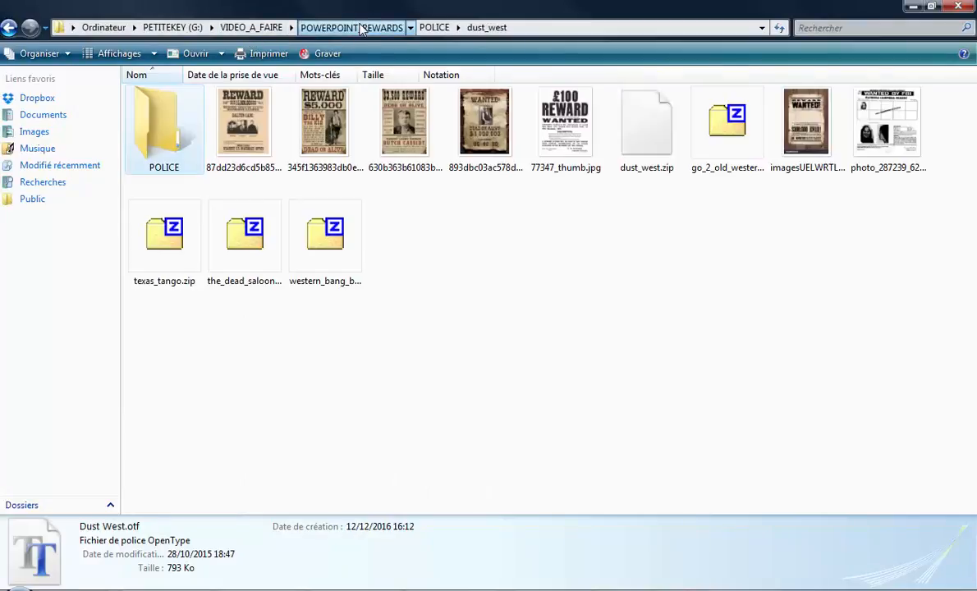
double_click(194, 161)
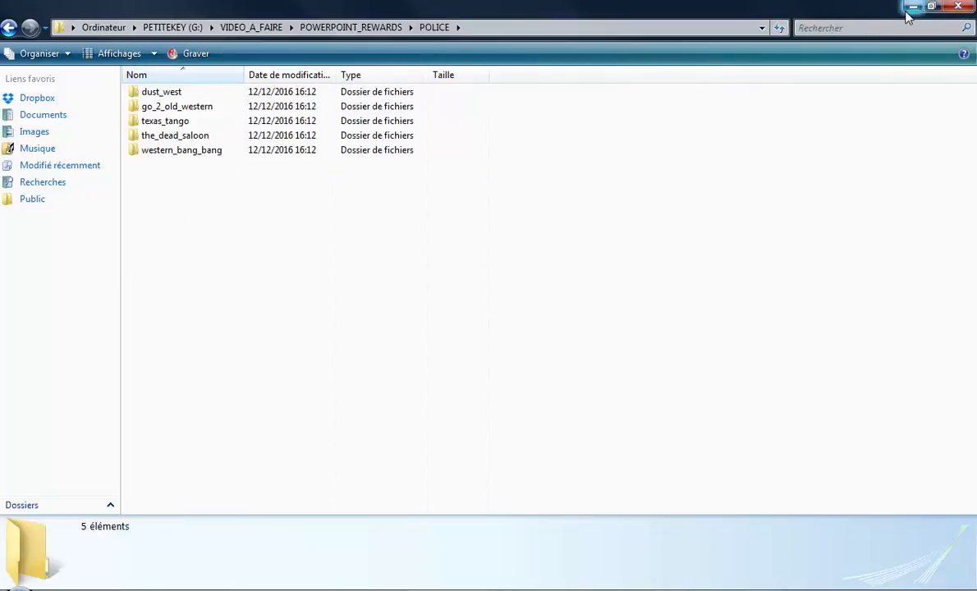
click(912, 6)
click(220, 9)
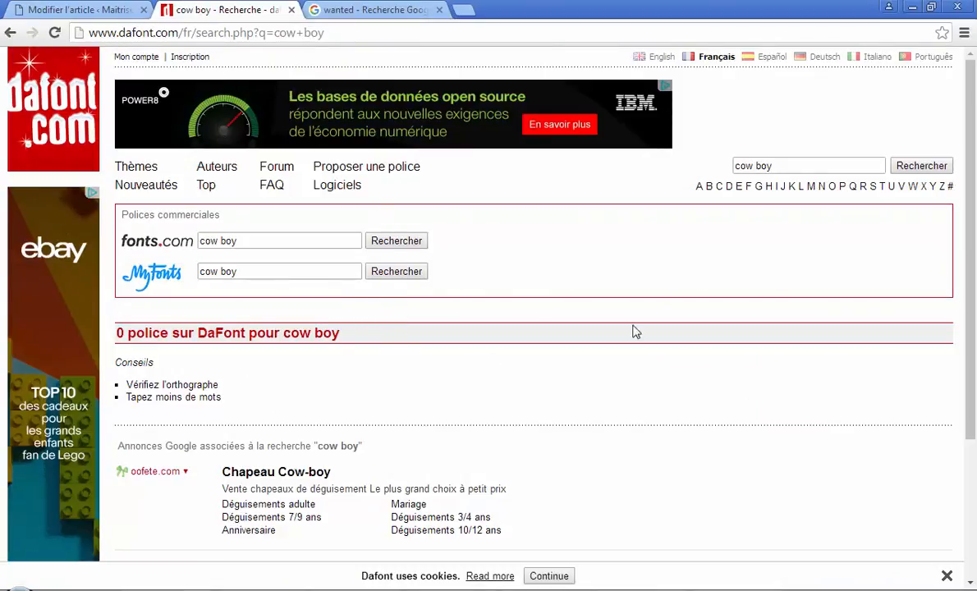
Switch back to the file explorer and select Western Bang Bang.ttf in the western_bang_bang folder.
click(909, 8)
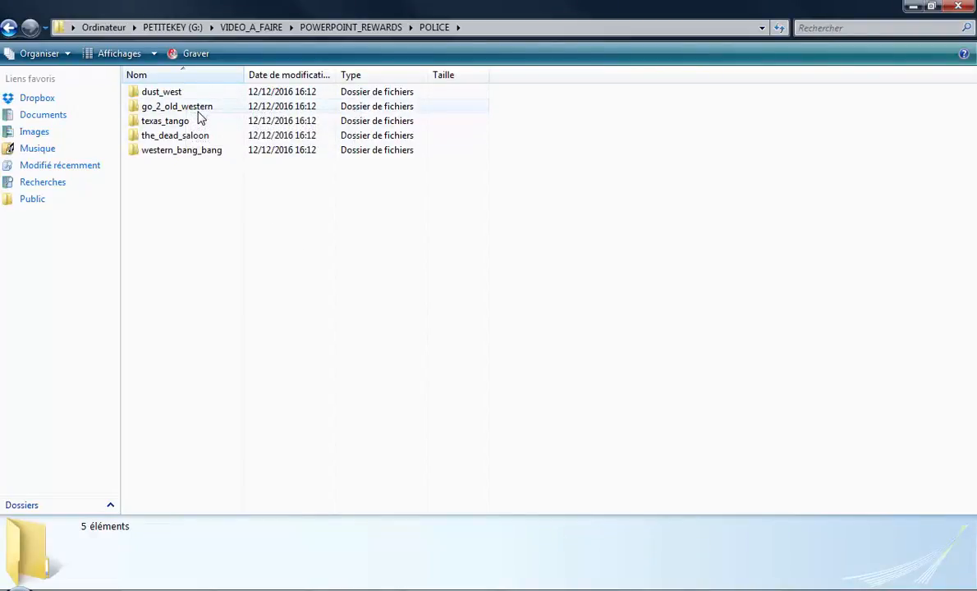
double_click(200, 156)
click(201, 110)
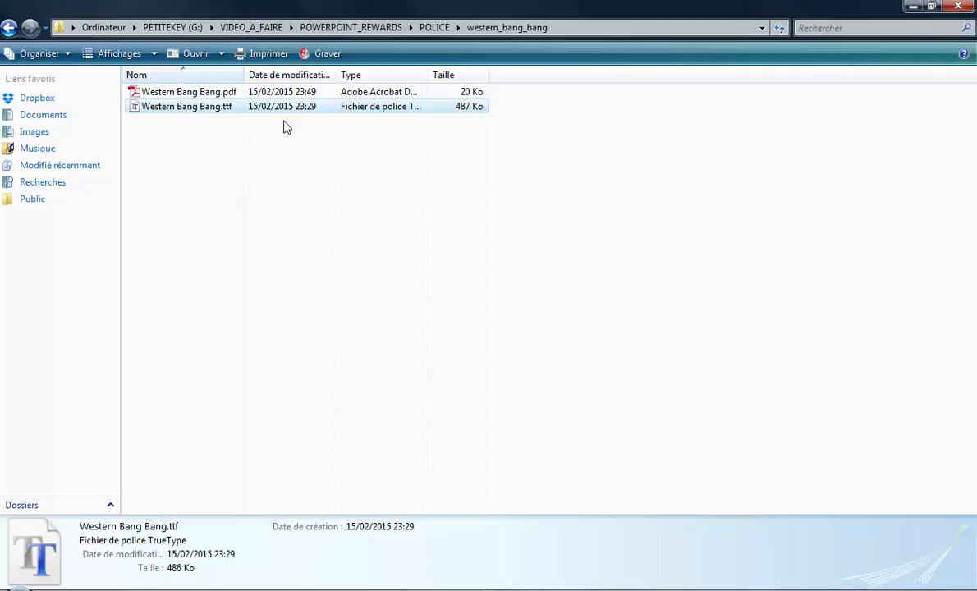
Search the computer for "police" to view the Windows Fonts folder, and close it.
click(16, 586)
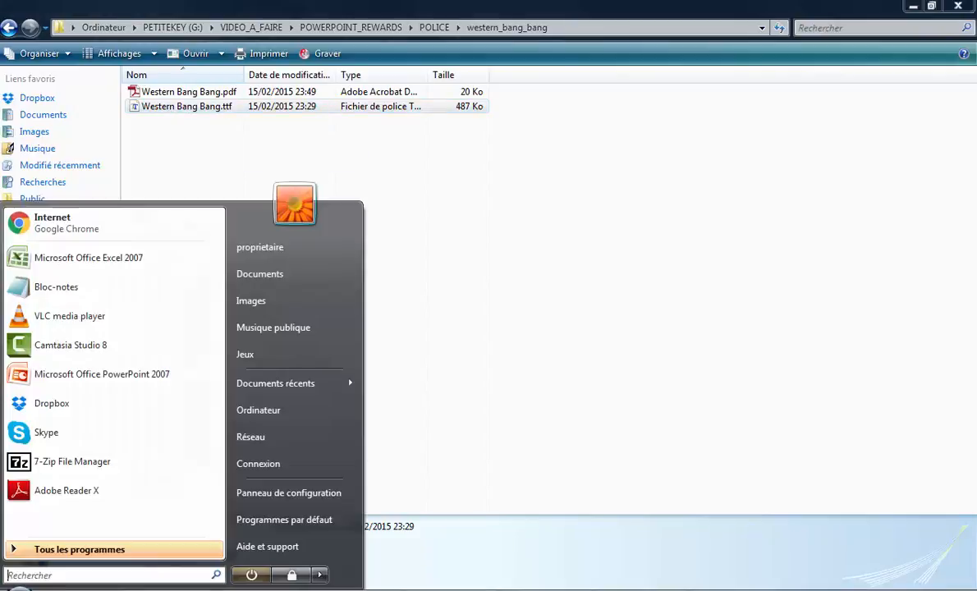
click(87, 573)
text(police)
key(Return)
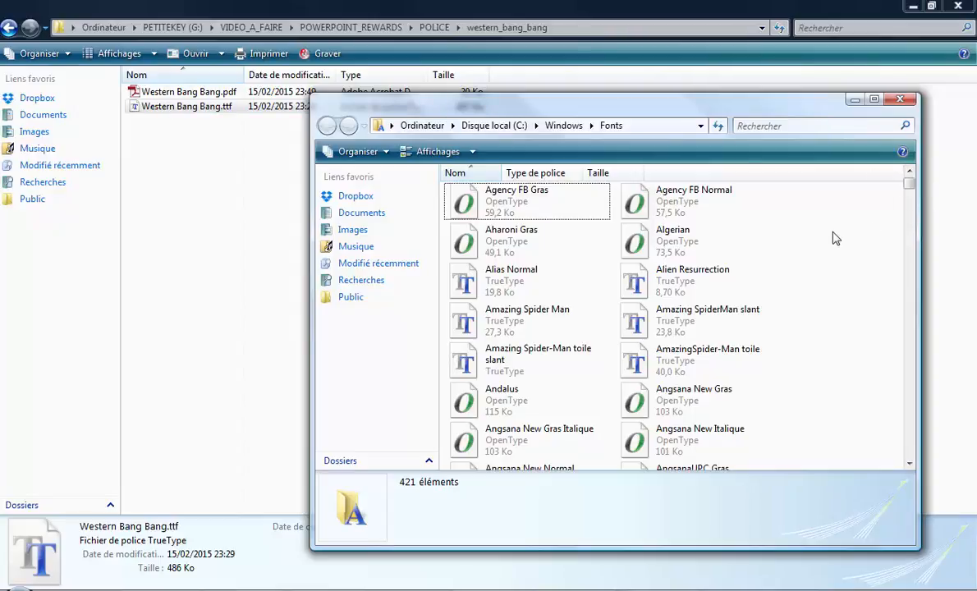
click(899, 99)
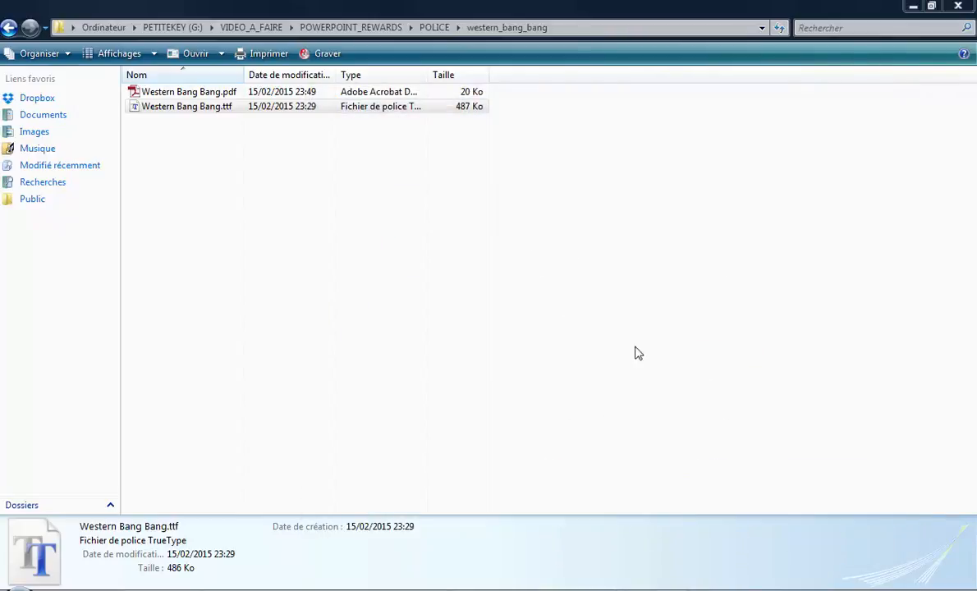
Switch to the POWERPOINT_2007_EX_REWARDS.pptx presentation and check the available fonts for the "$3,500 REWARD" heading on slide 3.
click(546, 590)
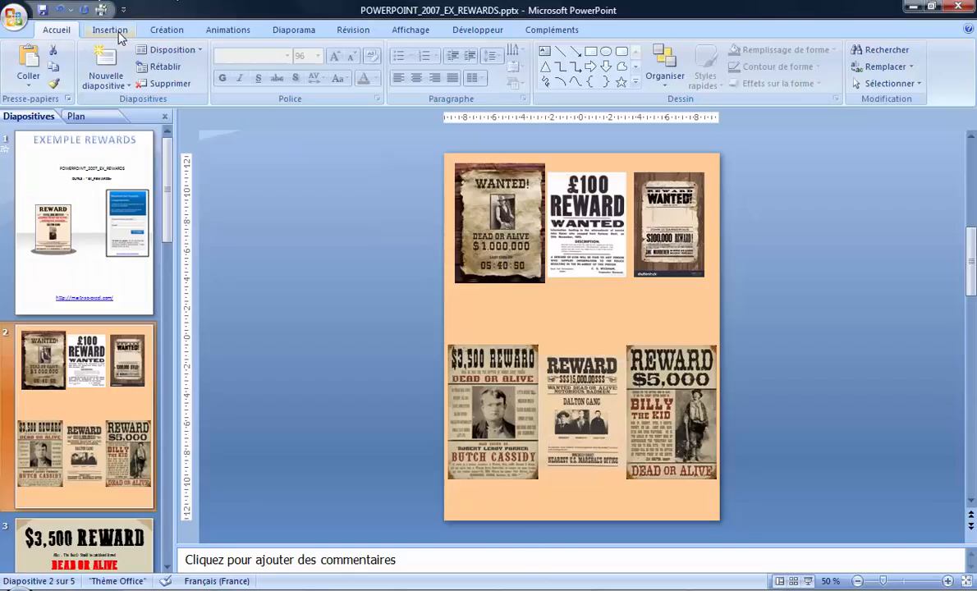
click(296, 185)
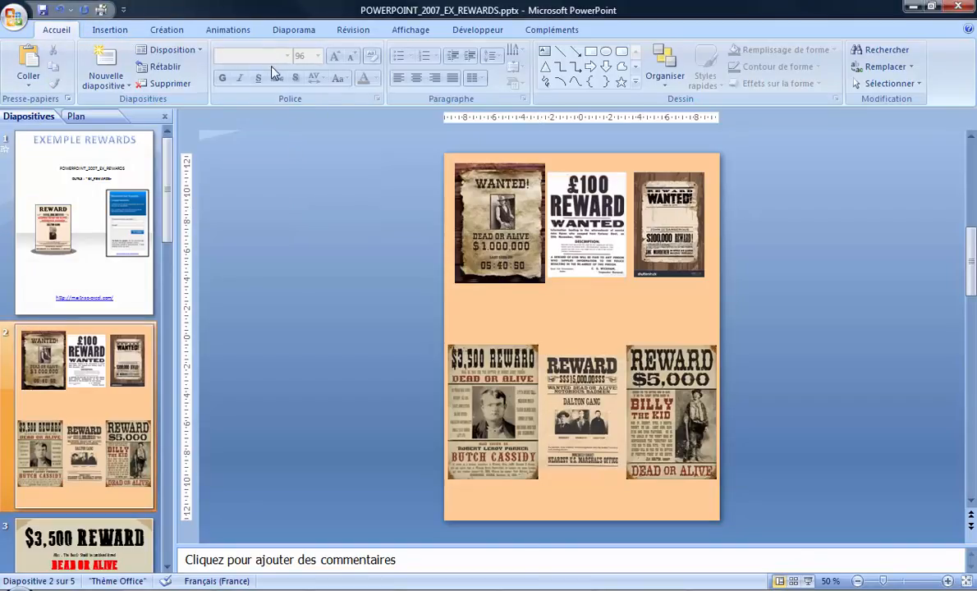
click(88, 548)
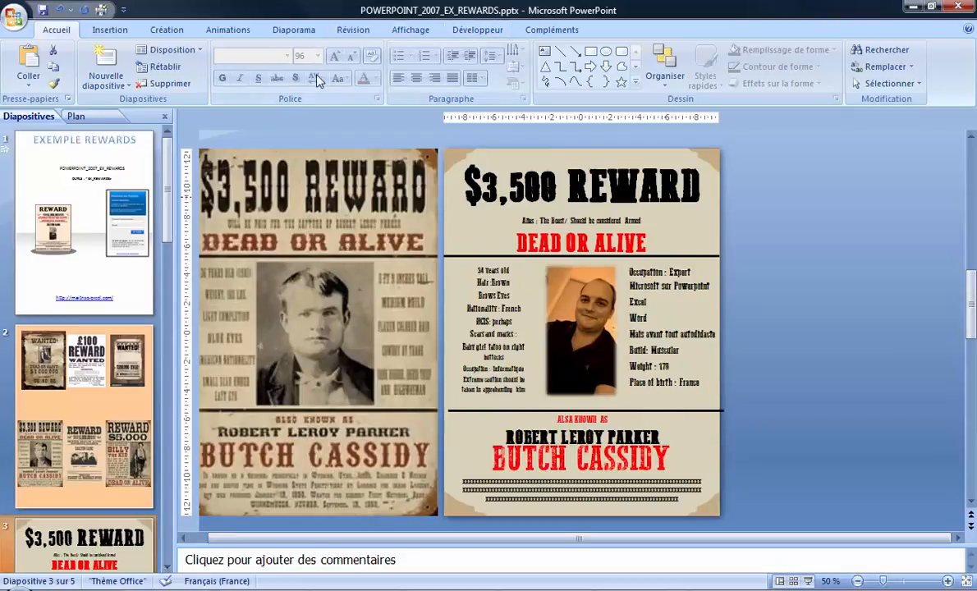
click(794, 255)
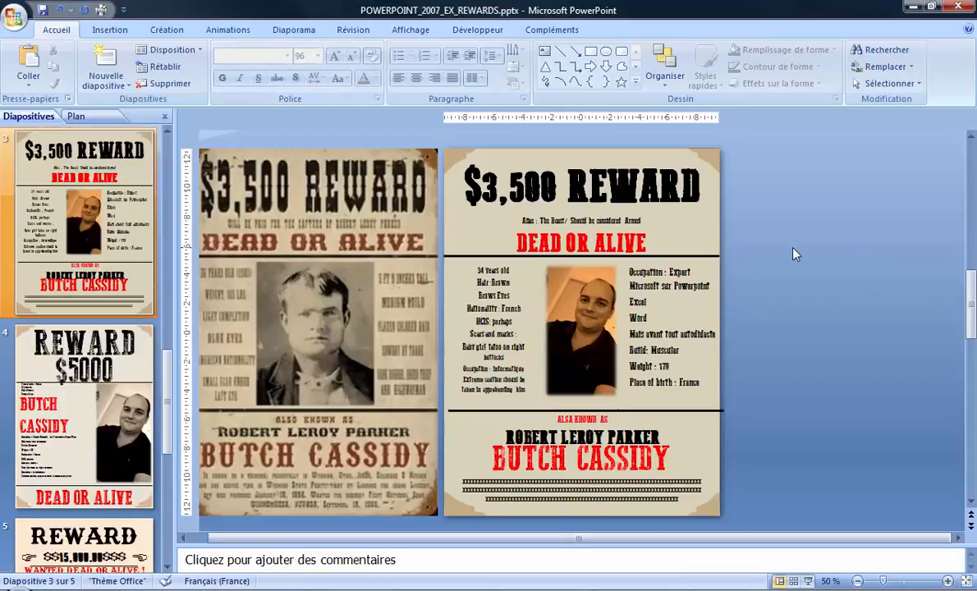
click(680, 192)
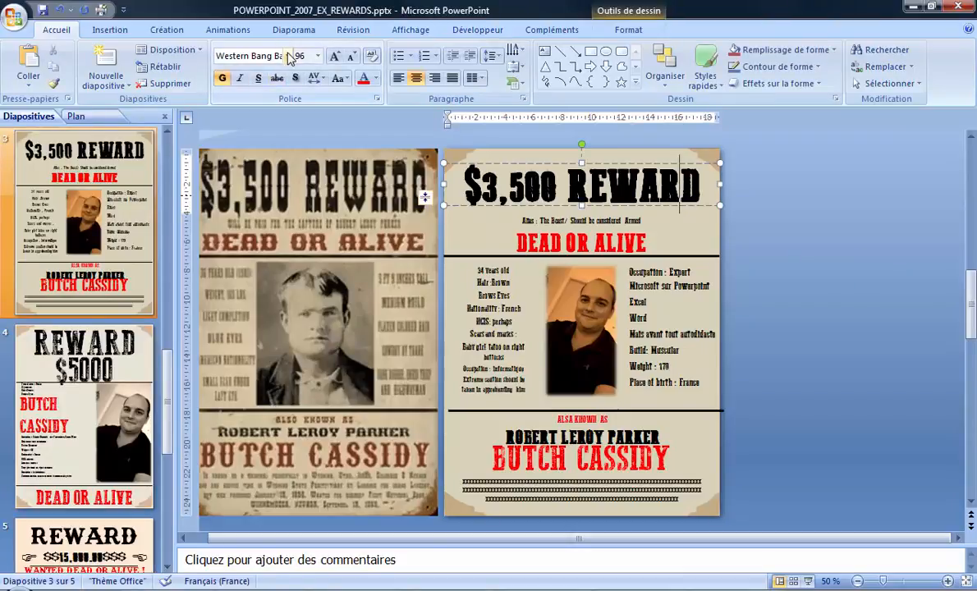
click(316, 56)
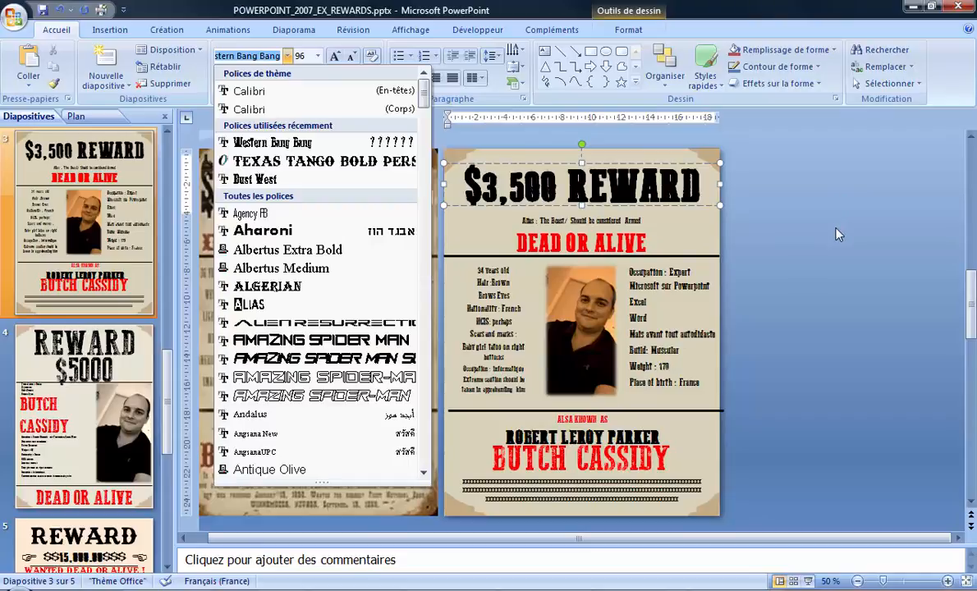
key(Escape)
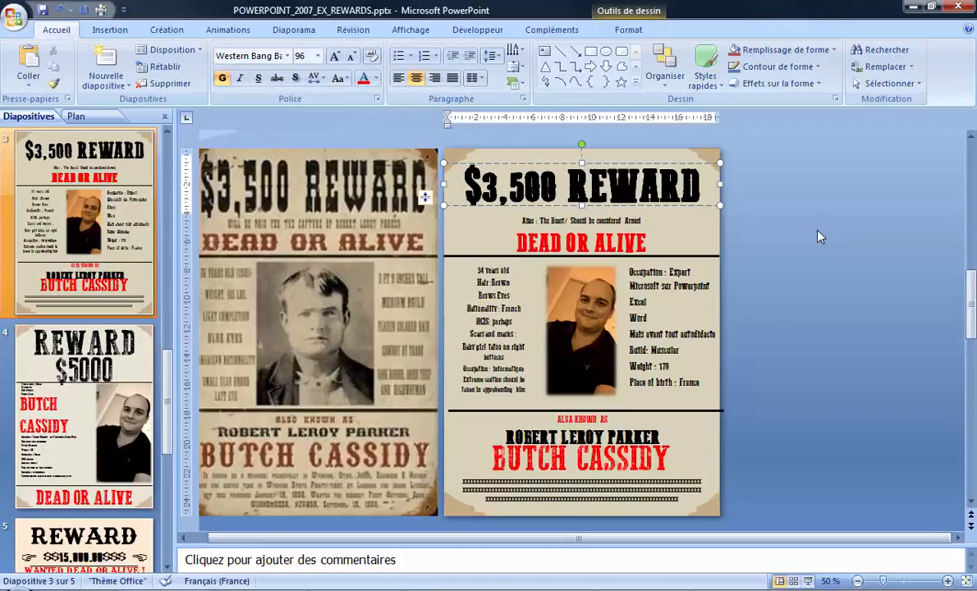
Compare the original posters on slide 2 with the recreated posters on slides 3, 4 and 5, and return to slide 3.
scroll(818, 238, up, 1)
scroll(818, 237, down, 1)
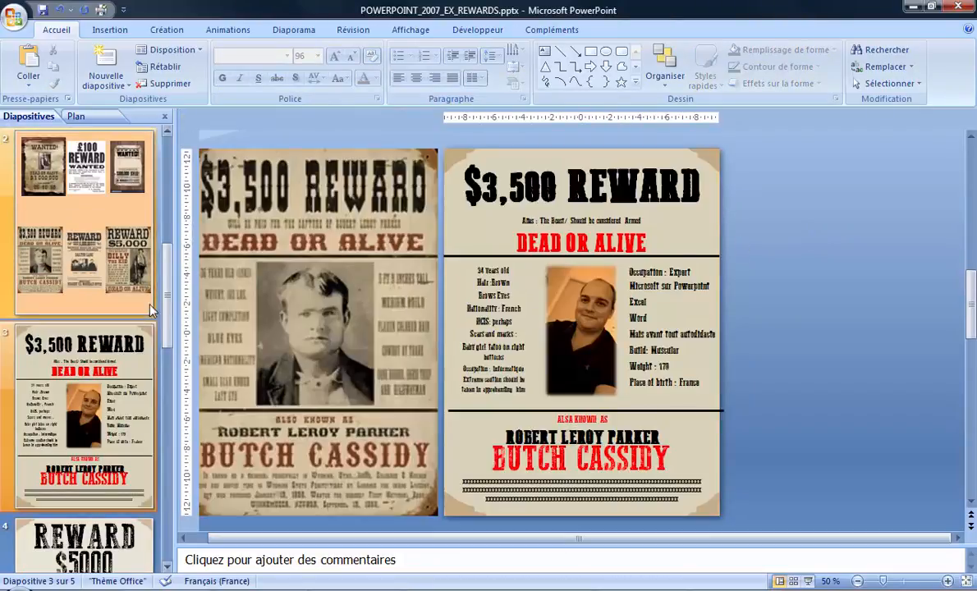
click(88, 201)
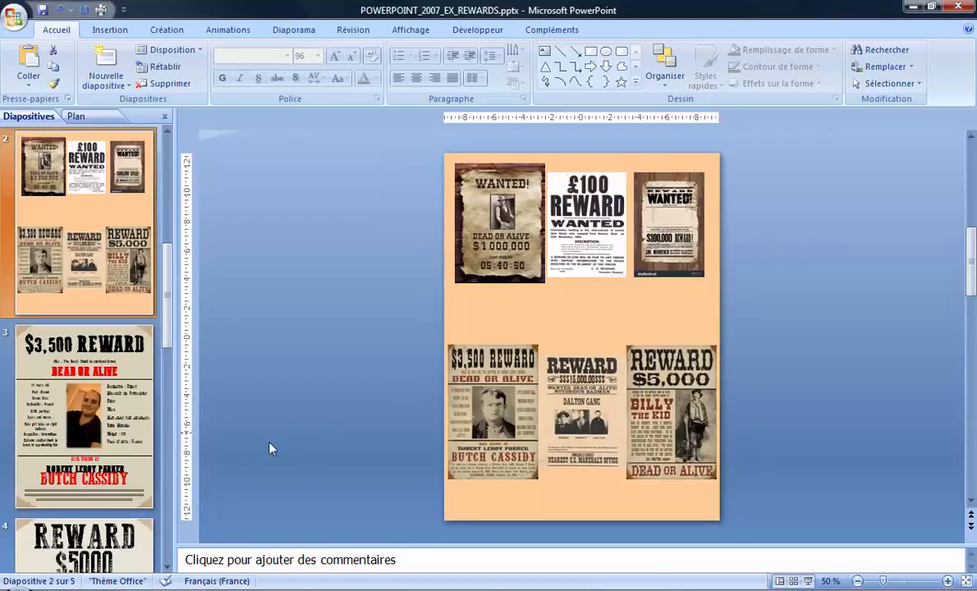
click(83, 422)
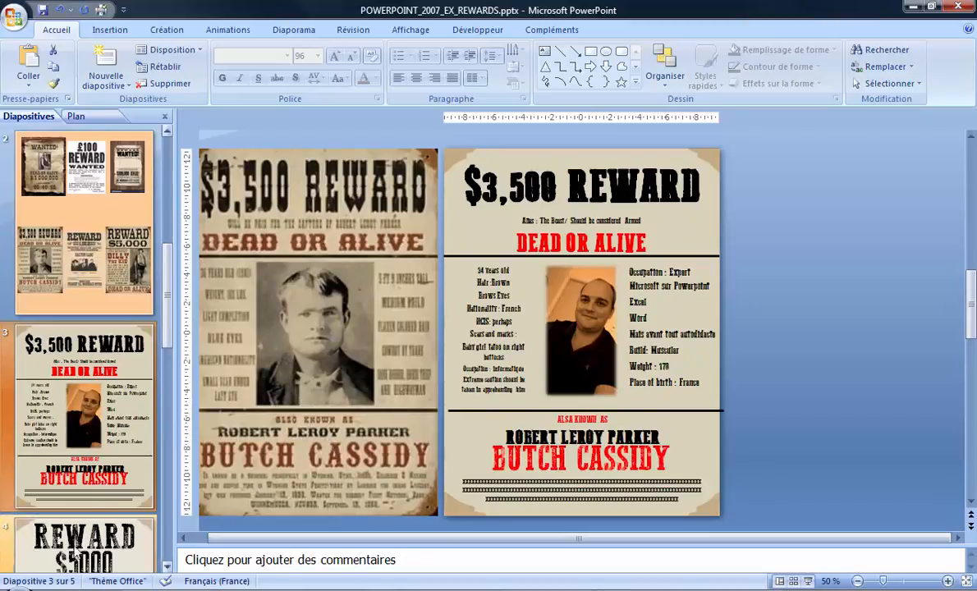
scroll(90, 503, down, 3)
click(87, 215)
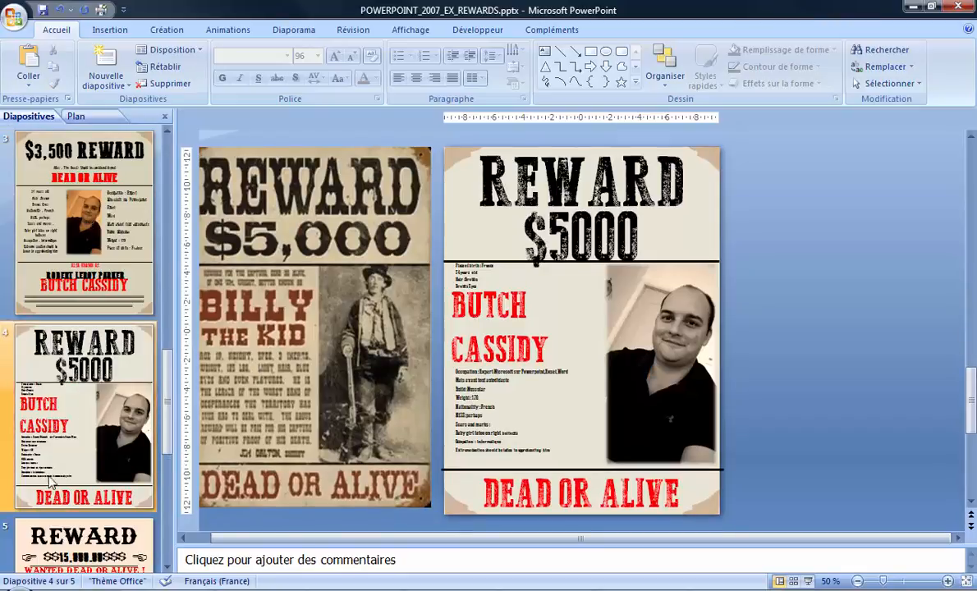
click(148, 545)
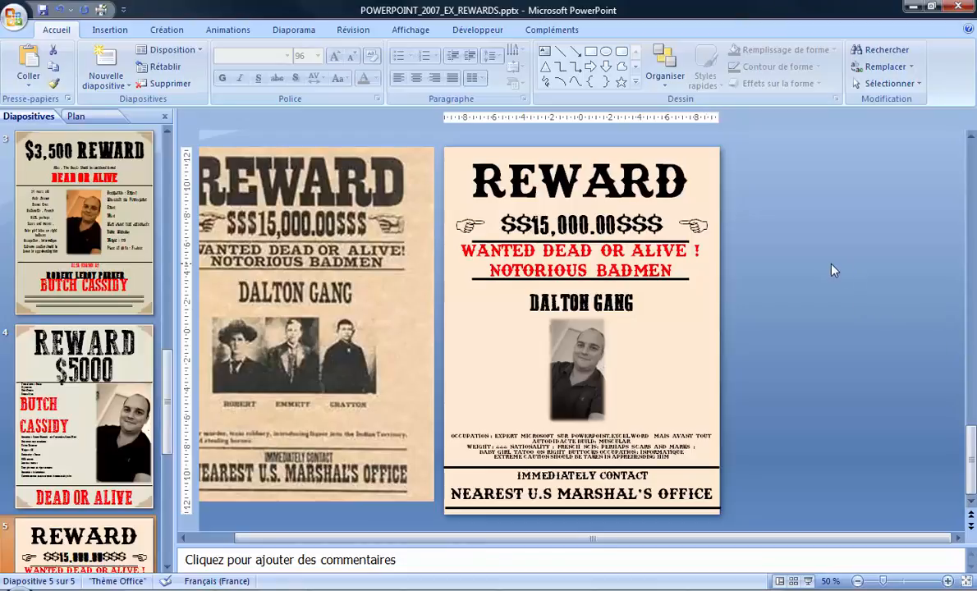
scroll(125, 287, up, 1)
click(103, 374)
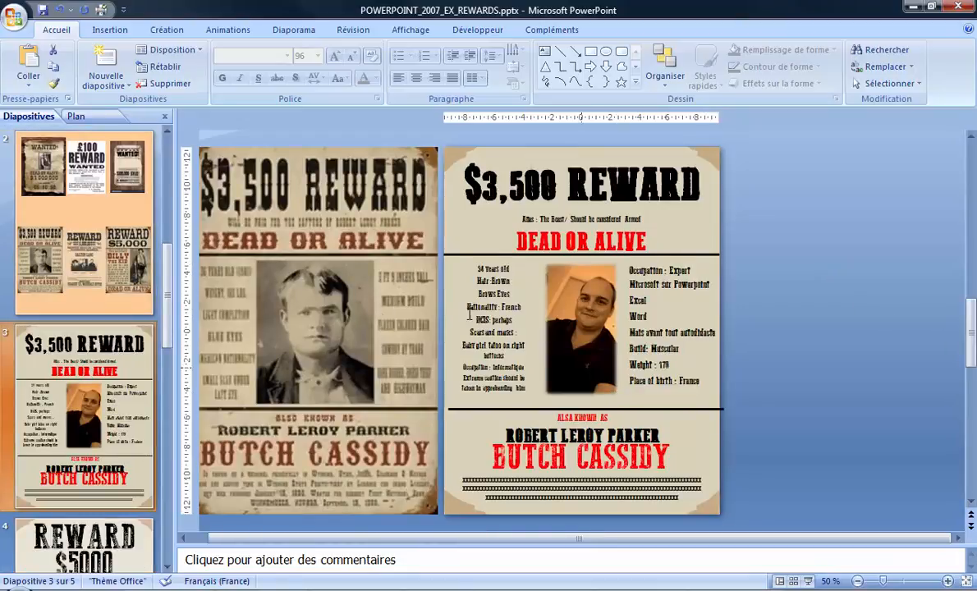
Review the slide orientation options and the available layouts for a new slide.
click(184, 34)
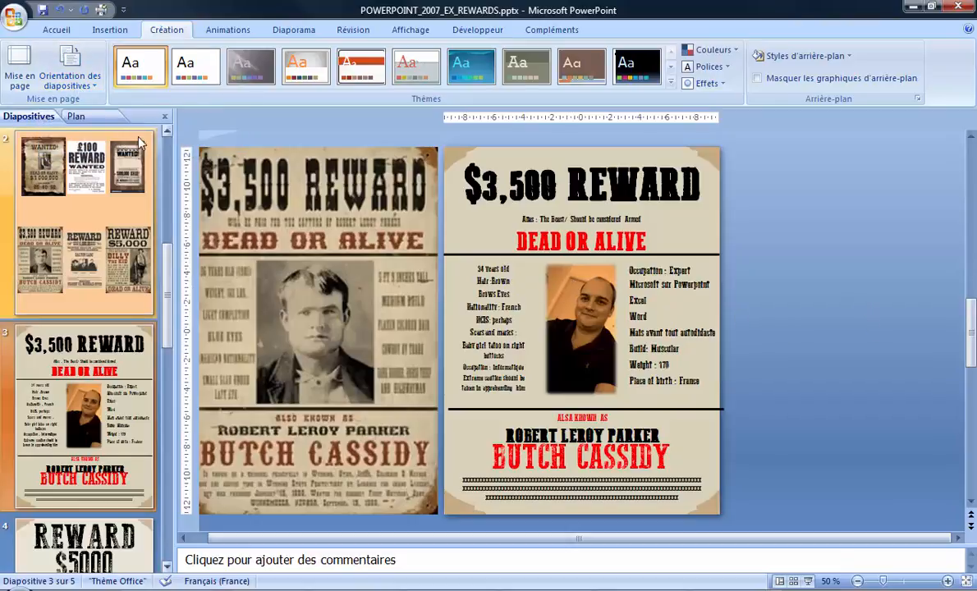
click(87, 80)
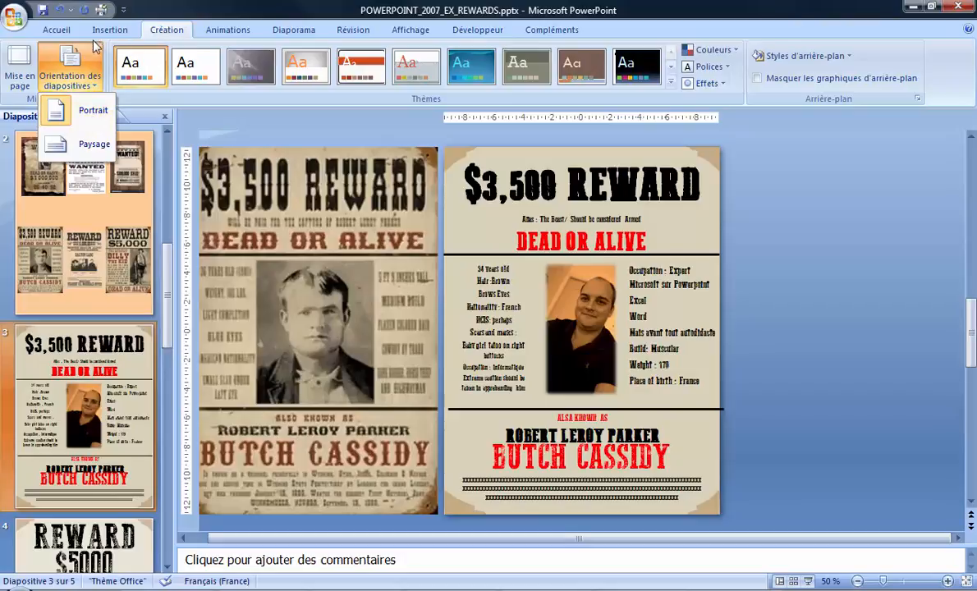
click(58, 30)
click(105, 79)
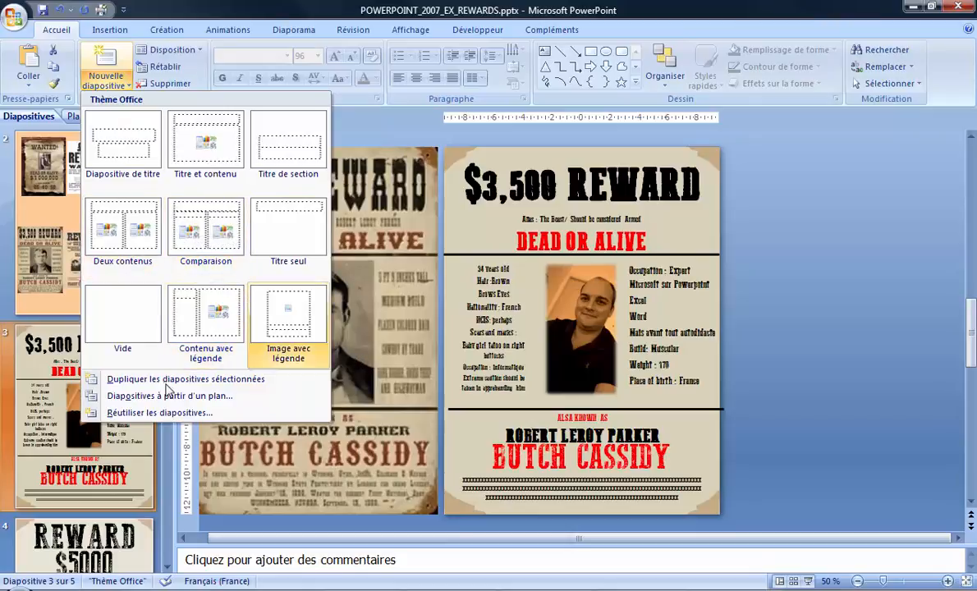
click(778, 298)
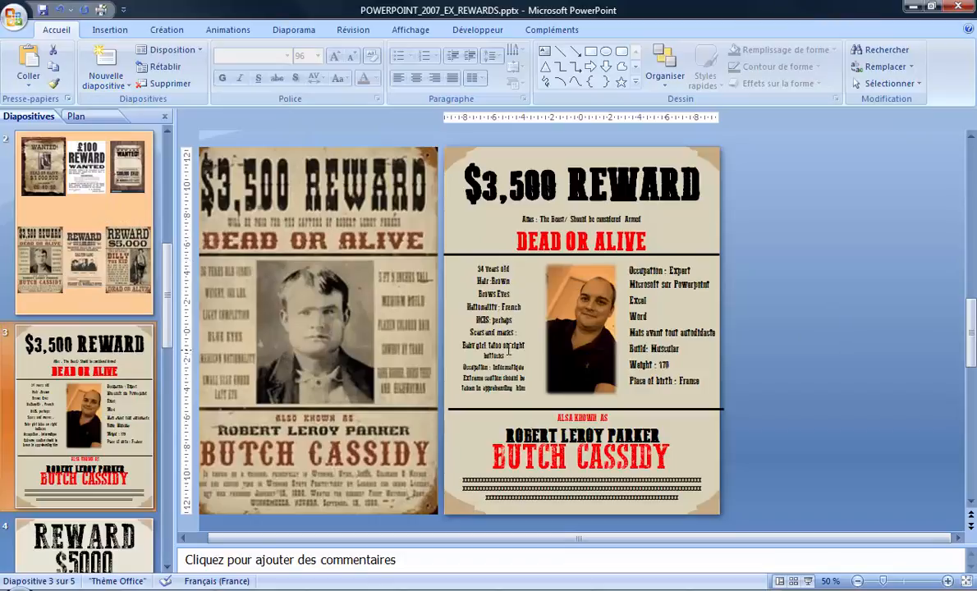
click(805, 295)
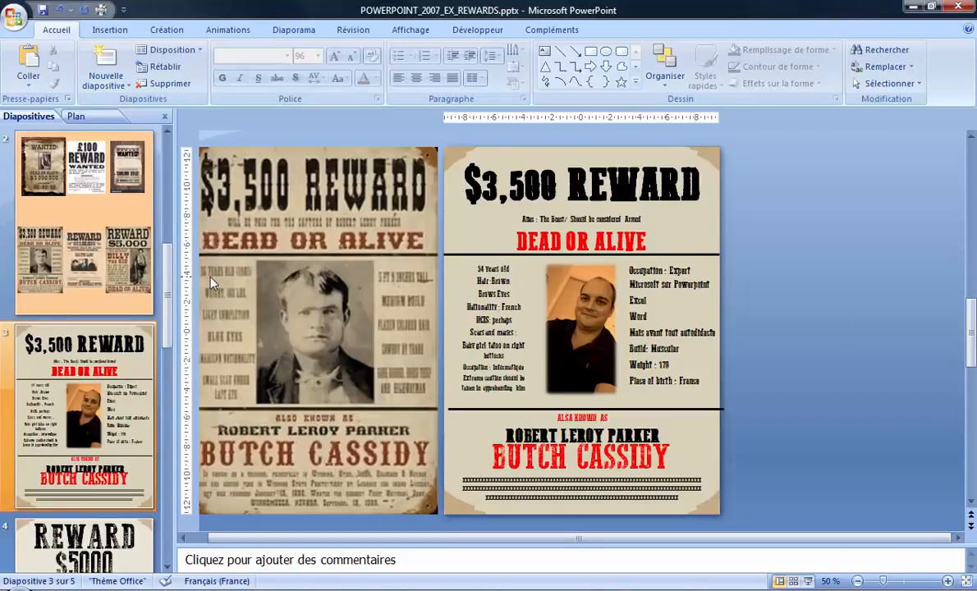
Insert a new slide with the "Titre et contenu" layout between slides 2 and 3.
scroll(228, 371, down, 3)
scroll(53, 223, up, 3)
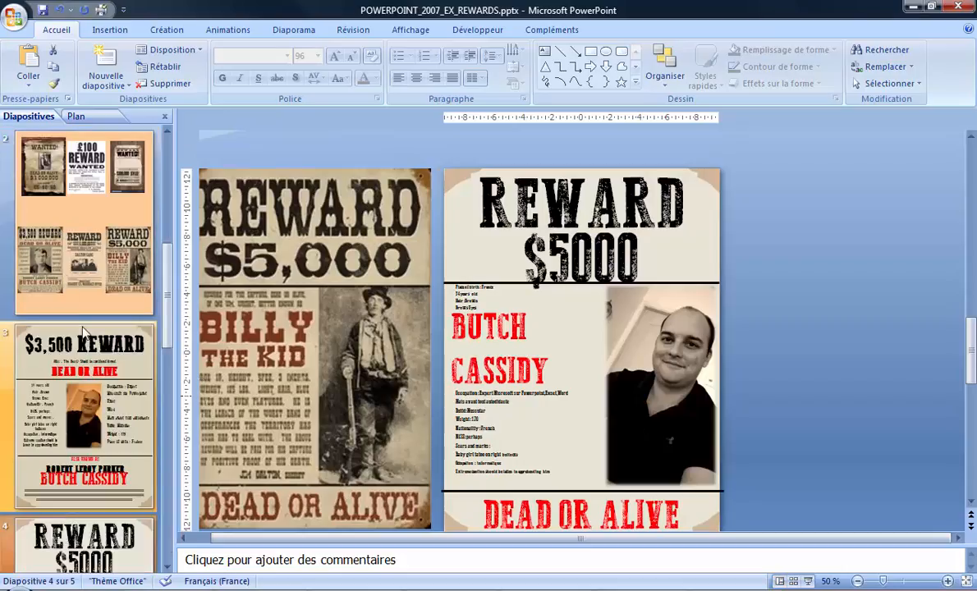
click(82, 299)
click(125, 87)
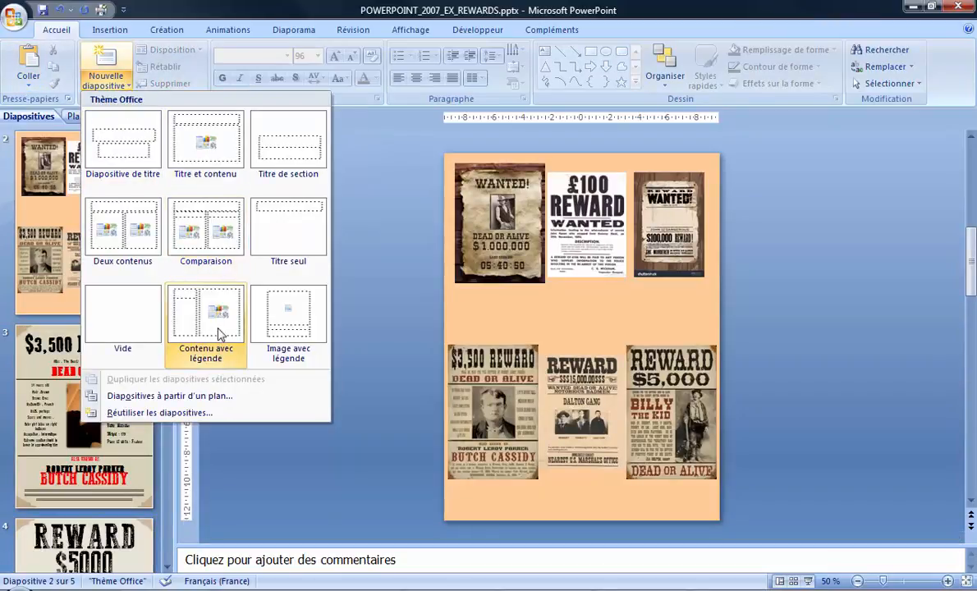
click(201, 156)
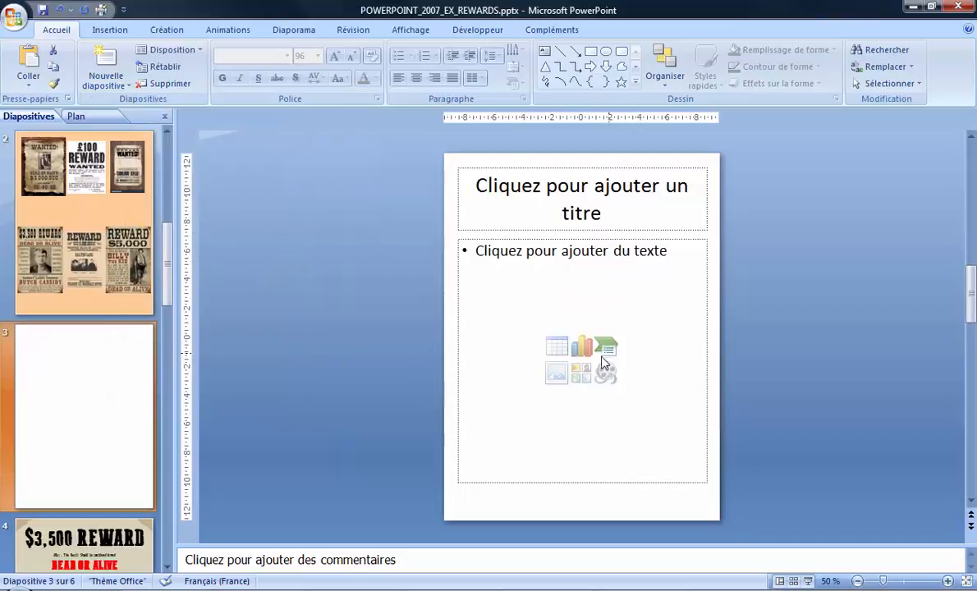
Insert the photo WP_20161015_021.jpg from PHOTO_MOI into the content placeholder and shrink it to about 9.81 by 5.5 cm beneath the title.
click(558, 379)
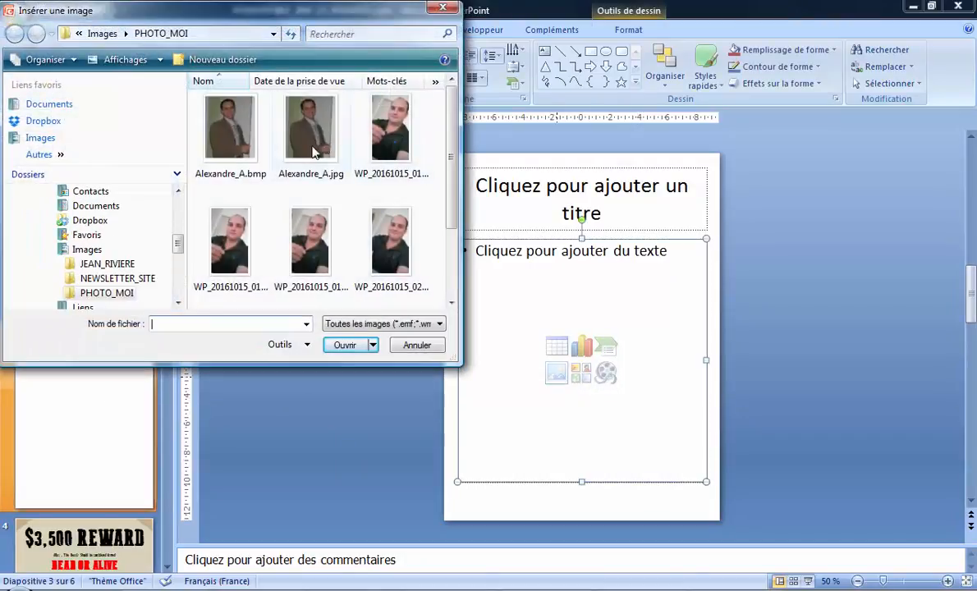
scroll(449, 190, down, 2)
click(229, 247)
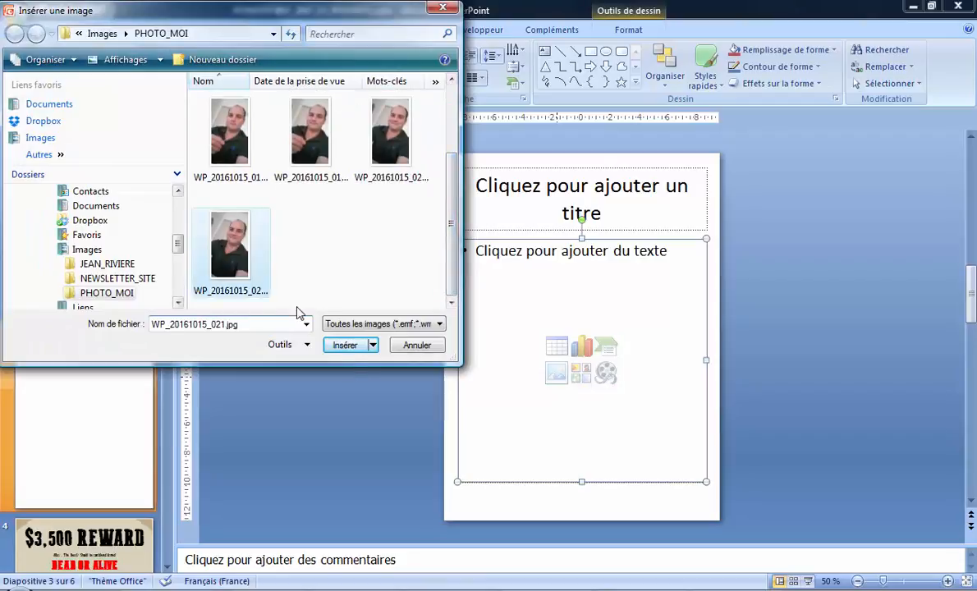
click(364, 347)
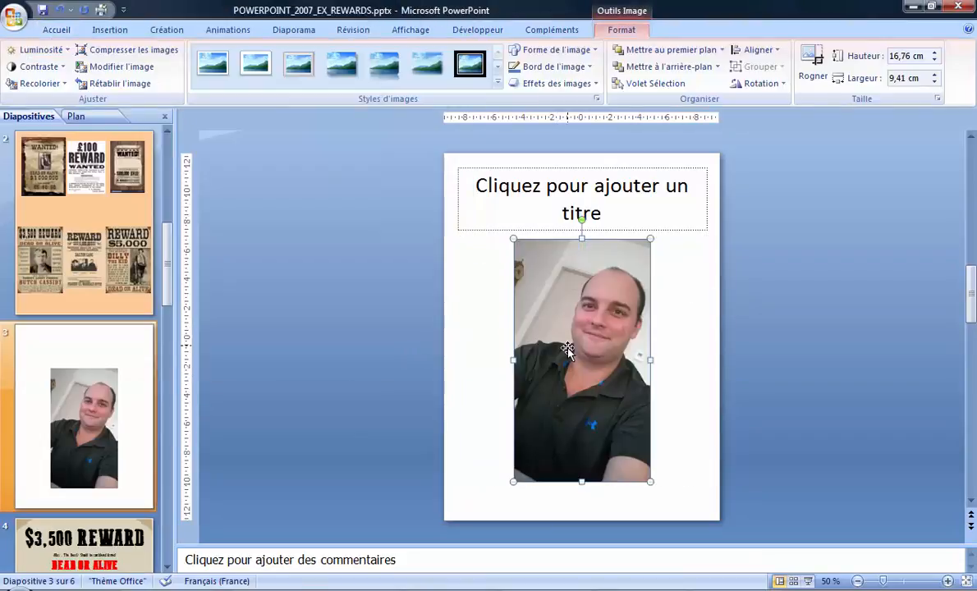
drag(650, 480, 593, 380)
mouse_move(583, 315)
mouse_down()
mouse_move(622, 320)
mouse_move(582, 312)
mouse_up()
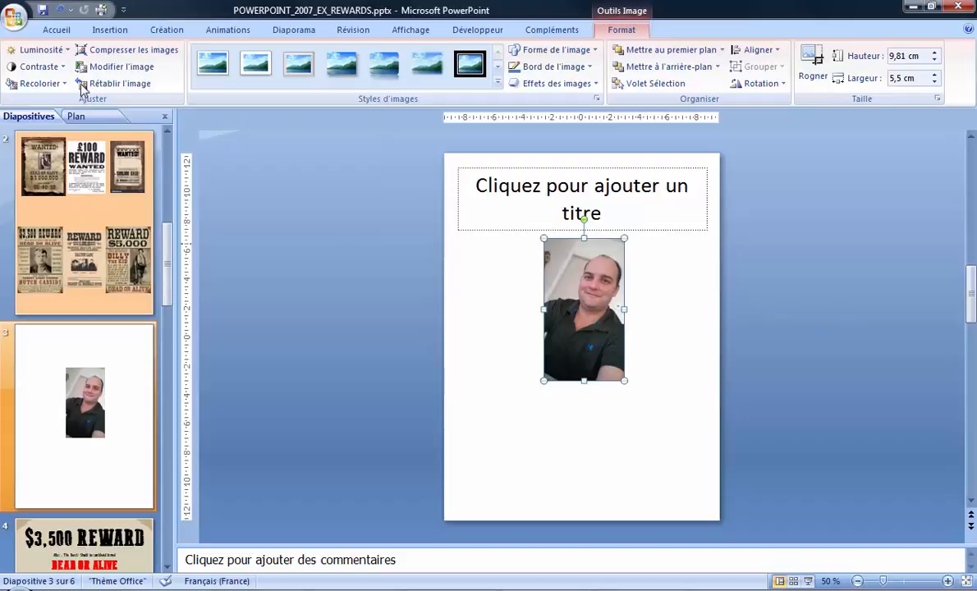
Draw a text box beside the photo and place a copy of the empty title placeholder below the photo.
click(109, 30)
click(371, 67)
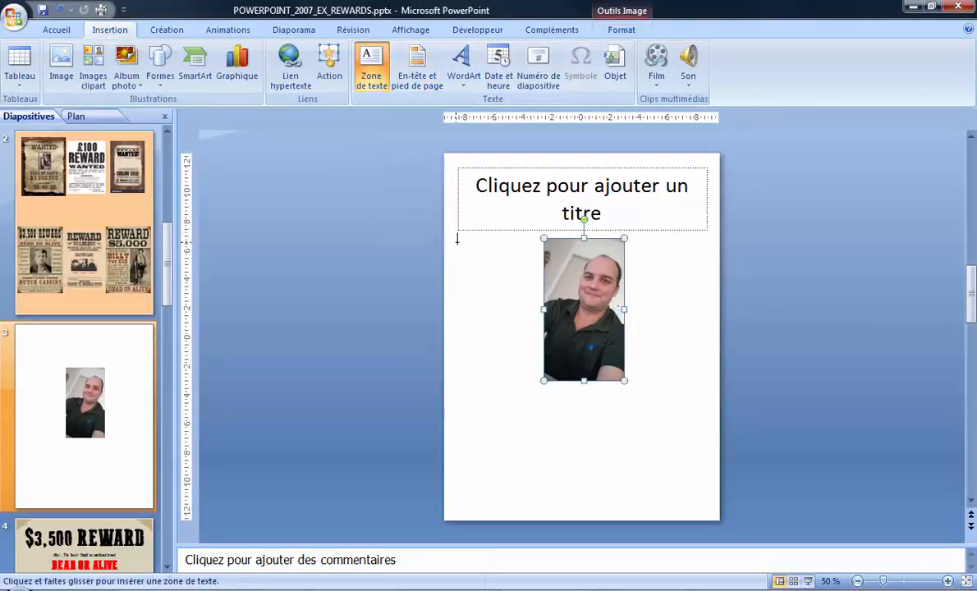
mouse_move(457, 240)
mouse_down()
mouse_move(524, 444)
mouse_move(539, 397)
mouse_move(537, 408)
mouse_up()
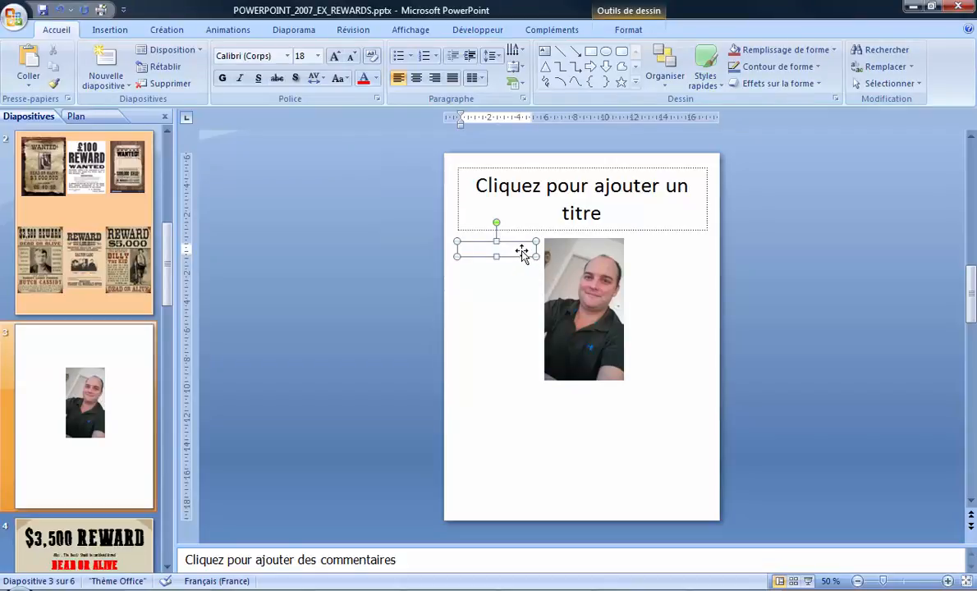
click(287, 56)
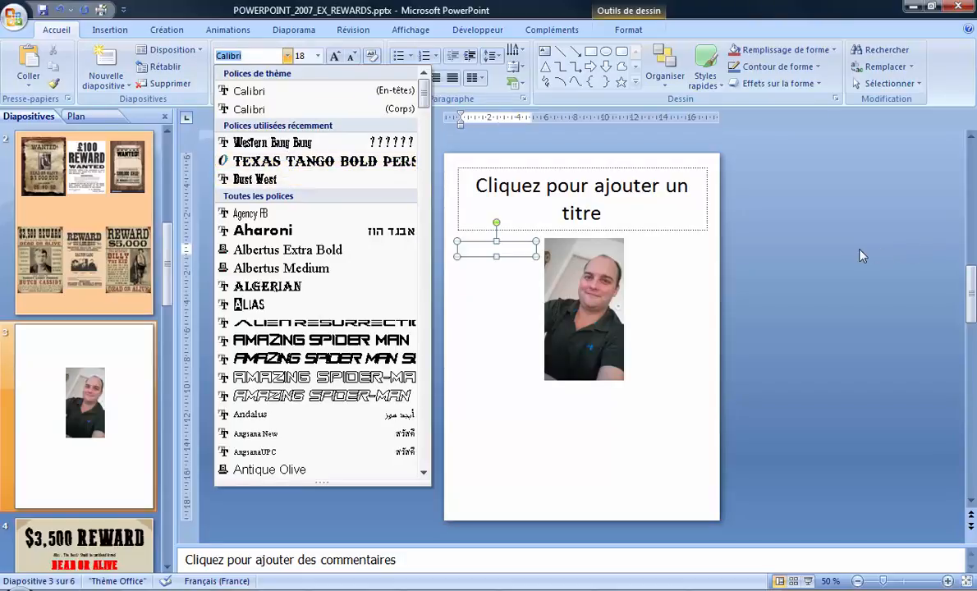
key(Escape)
click(619, 229)
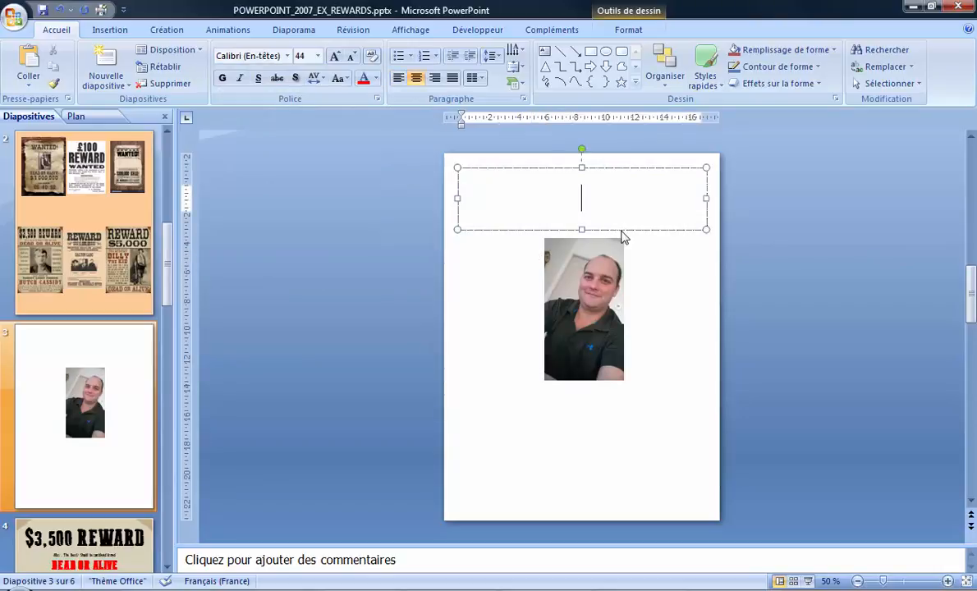
drag(622, 232, 623, 448)
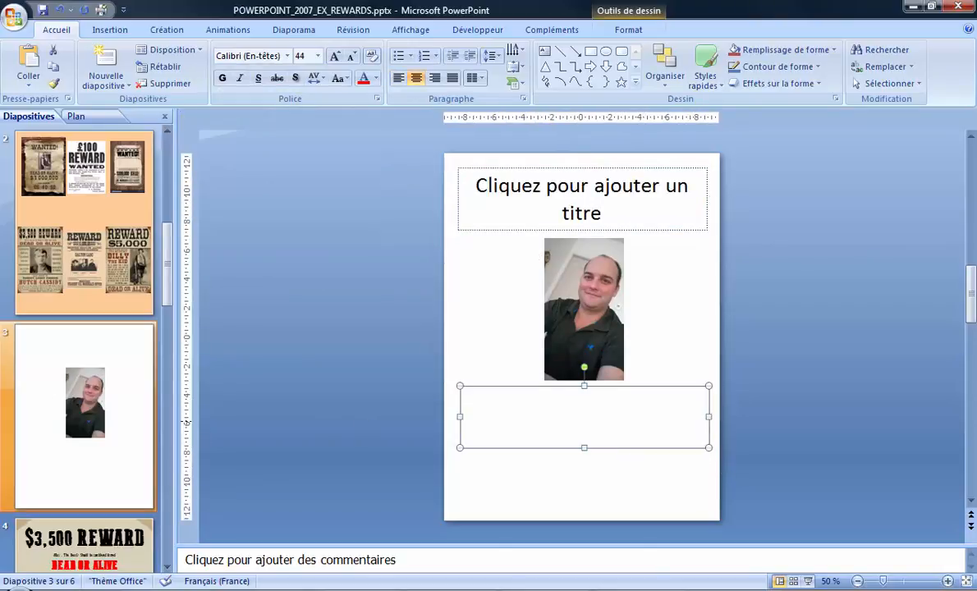
Examine the font settings of the heading, alias line, large red name and description columns on the "$3,500 REWARD" poster on slide 4.
click(125, 535)
click(462, 185)
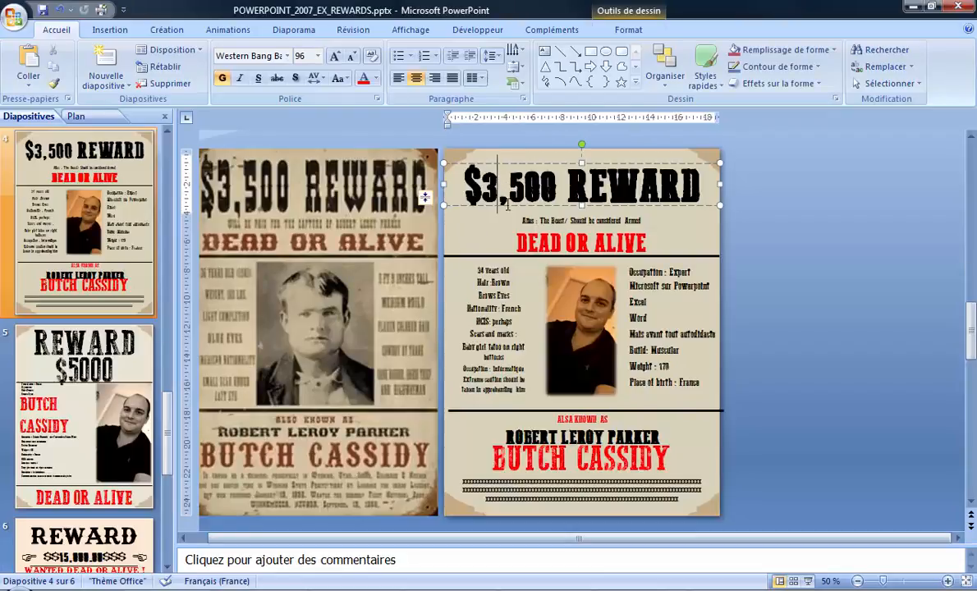
click(564, 221)
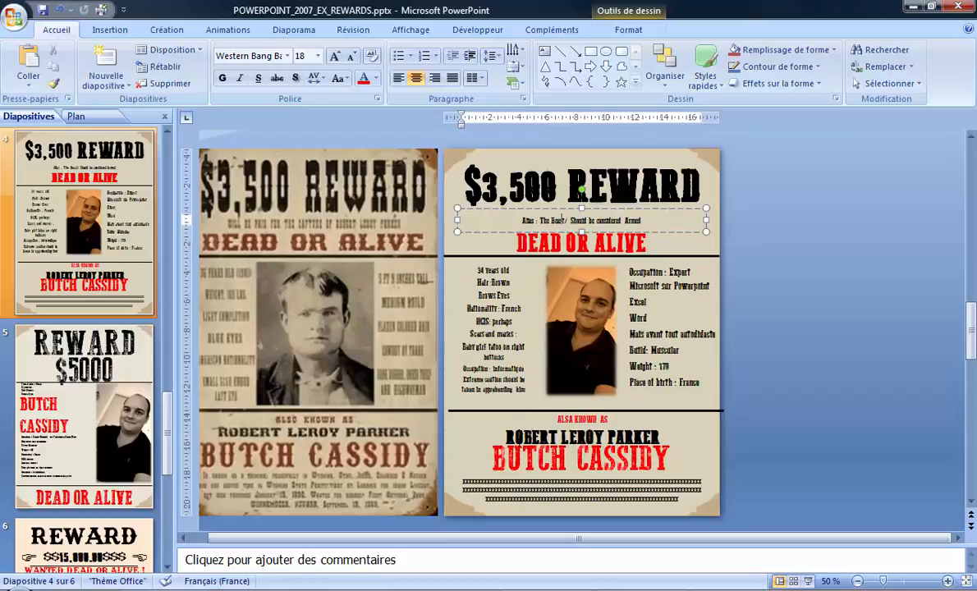
click(582, 459)
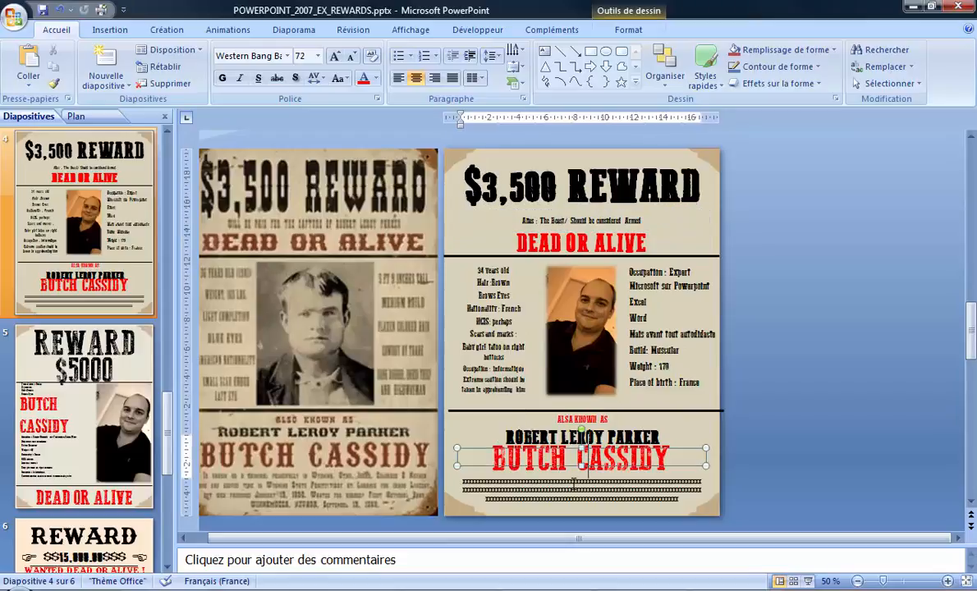
click(802, 436)
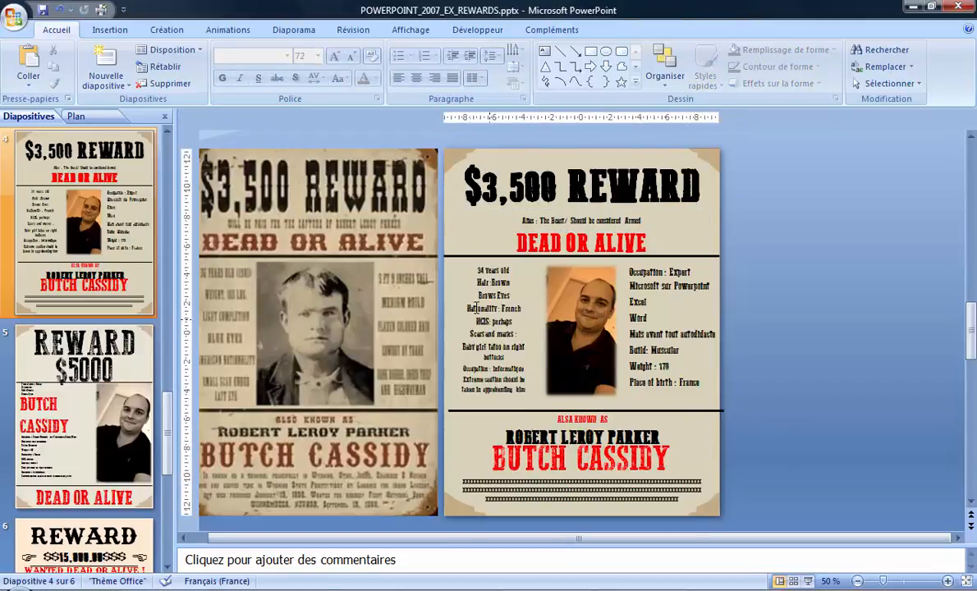
click(463, 270)
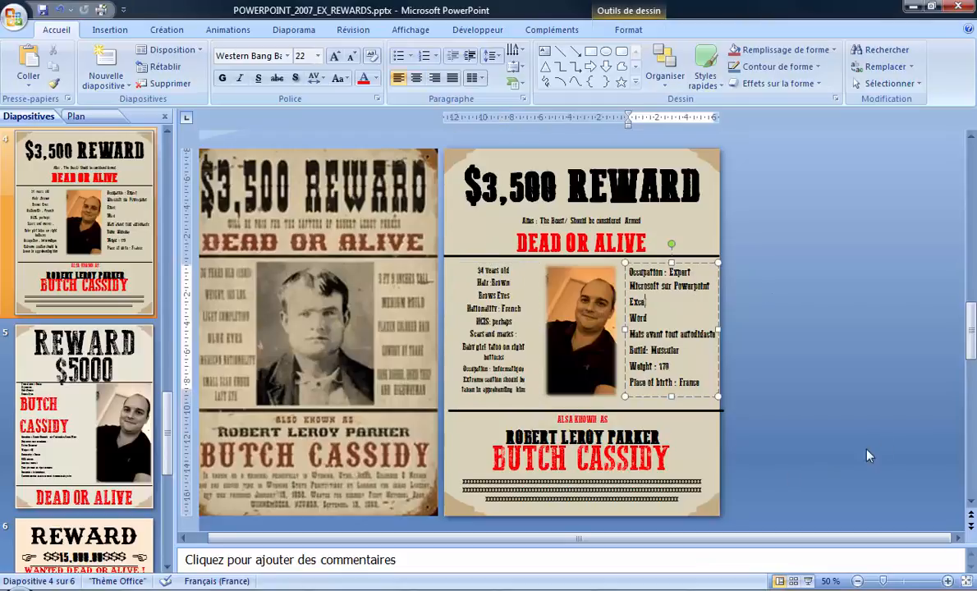
click(802, 341)
Inspect the horizontal line under "DEAD OR ALIVE" and the gallery of shapes available for drawing it.
click(715, 257)
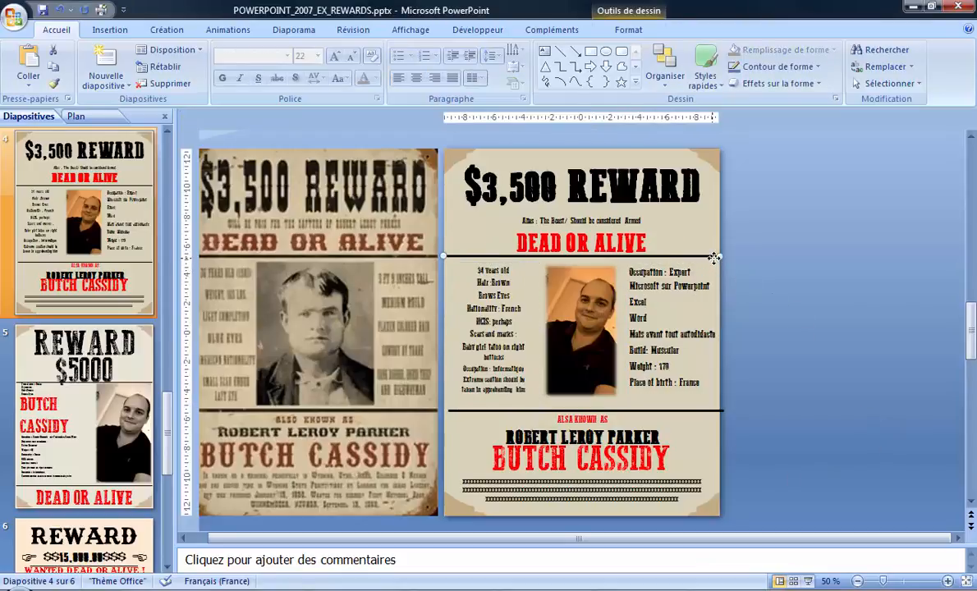
click(109, 30)
click(160, 69)
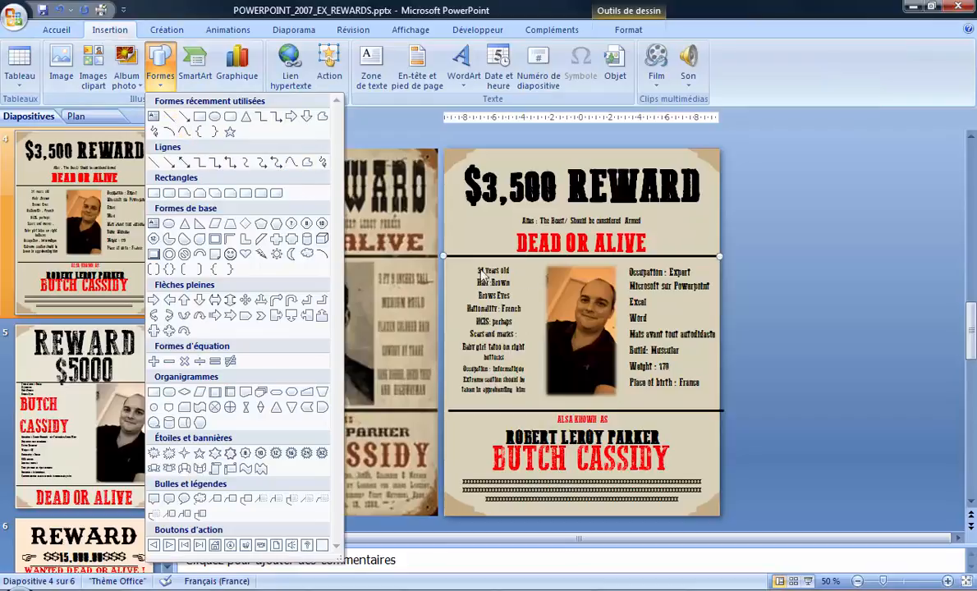
click(793, 485)
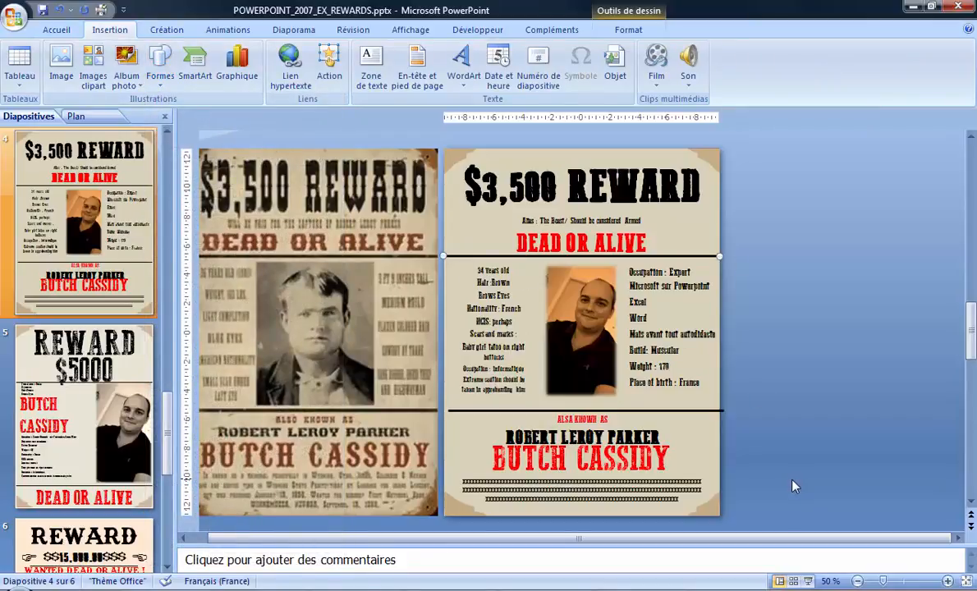
Draw a scribbled freeform shape beside the poster on slide 4, and delete it.
click(699, 158)
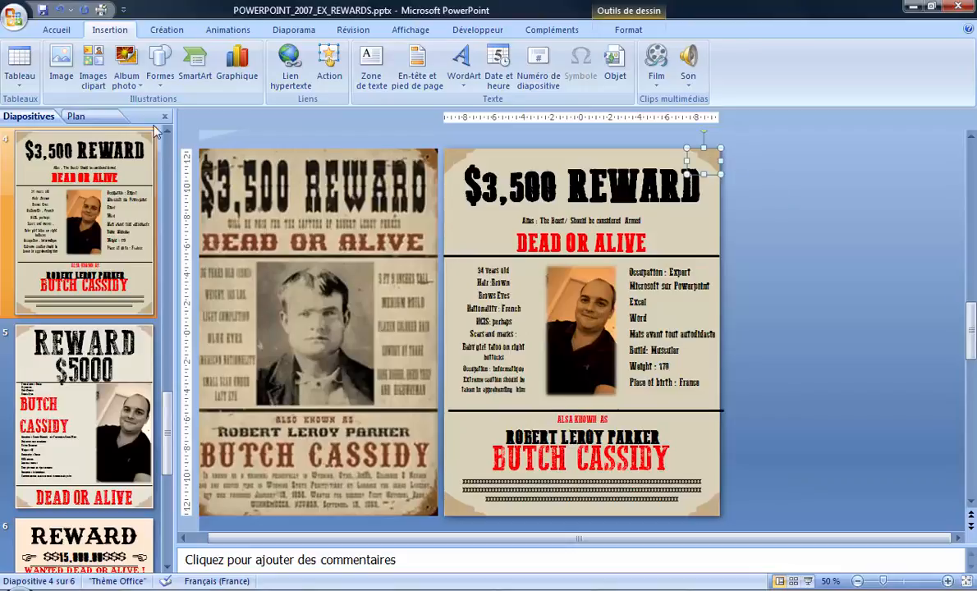
click(160, 66)
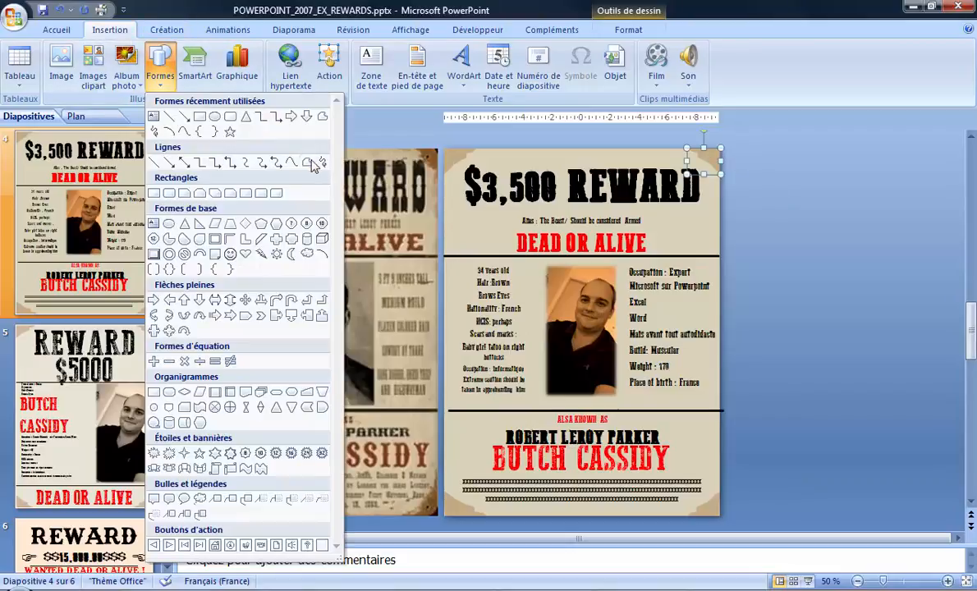
click(309, 165)
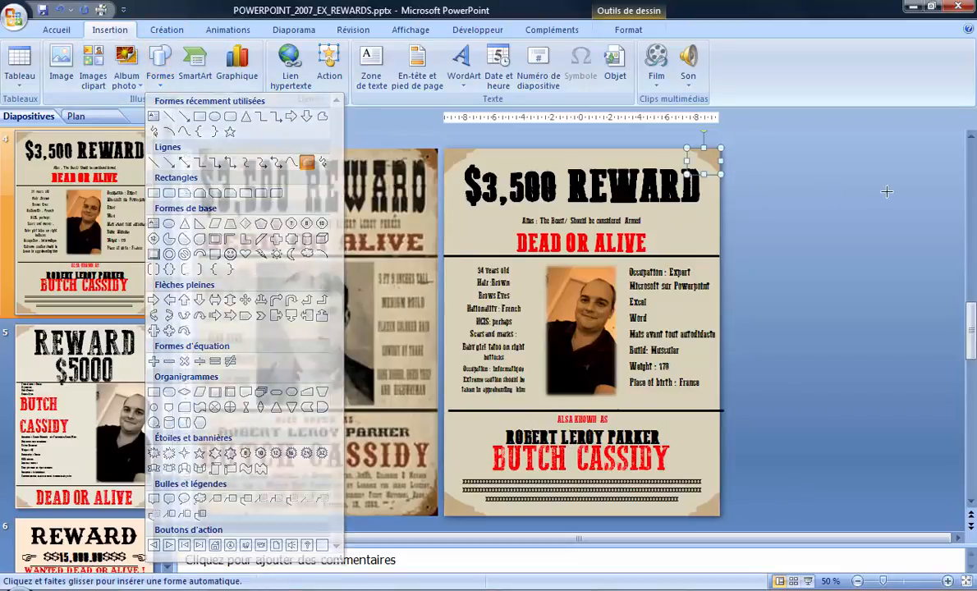
click(766, 175)
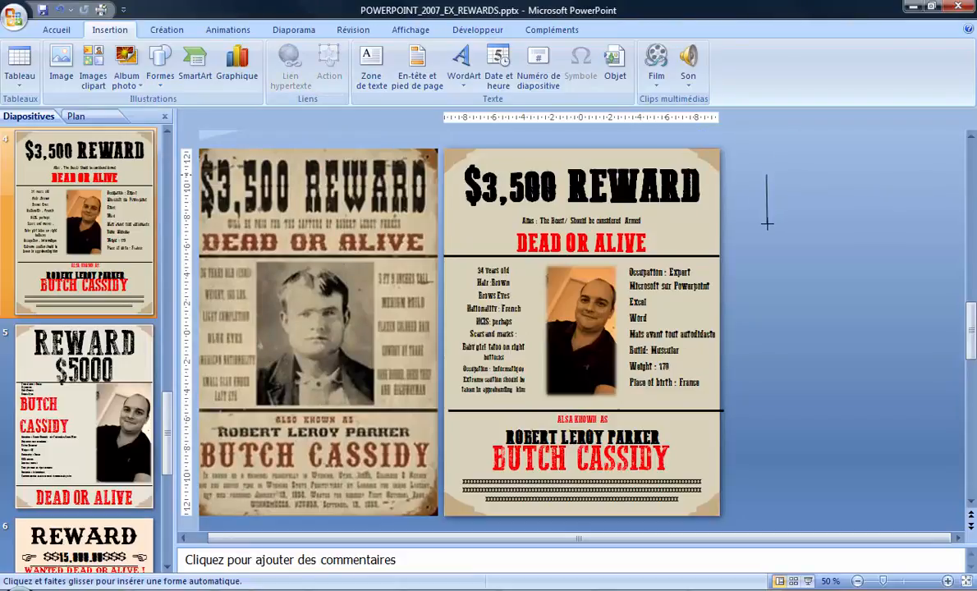
click(847, 258)
mouse_move(794, 355)
mouse_down()
mouse_move(881, 279)
mouse_move(794, 323)
mouse_move(780, 300)
mouse_move(805, 402)
mouse_move(878, 255)
mouse_move(823, 184)
mouse_move(768, 206)
mouse_move(765, 304)
mouse_move(788, 214)
mouse_move(798, 233)
mouse_move(742, 245)
mouse_move(824, 326)
mouse_move(769, 348)
mouse_move(823, 421)
mouse_move(844, 418)
mouse_up()
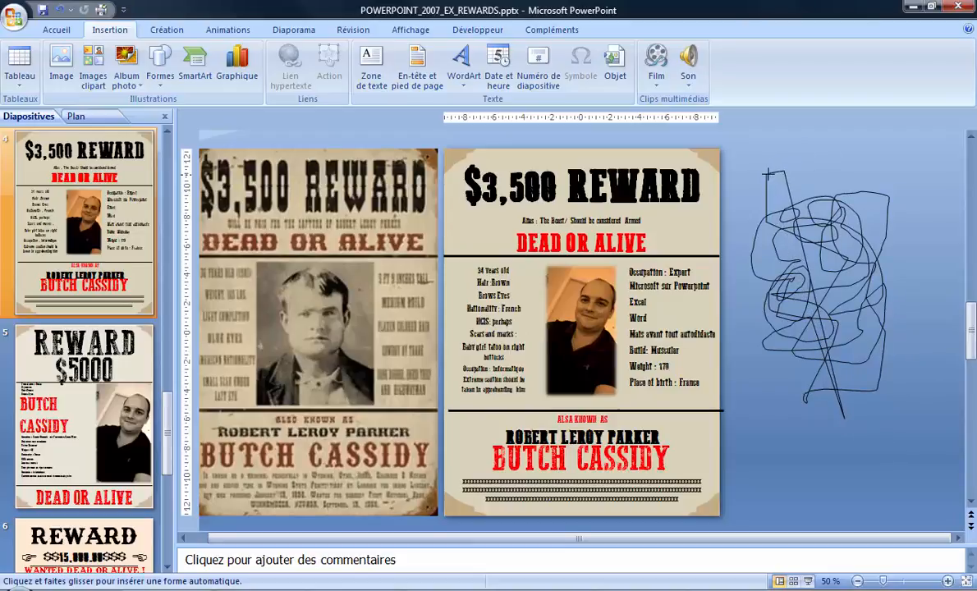
click(768, 175)
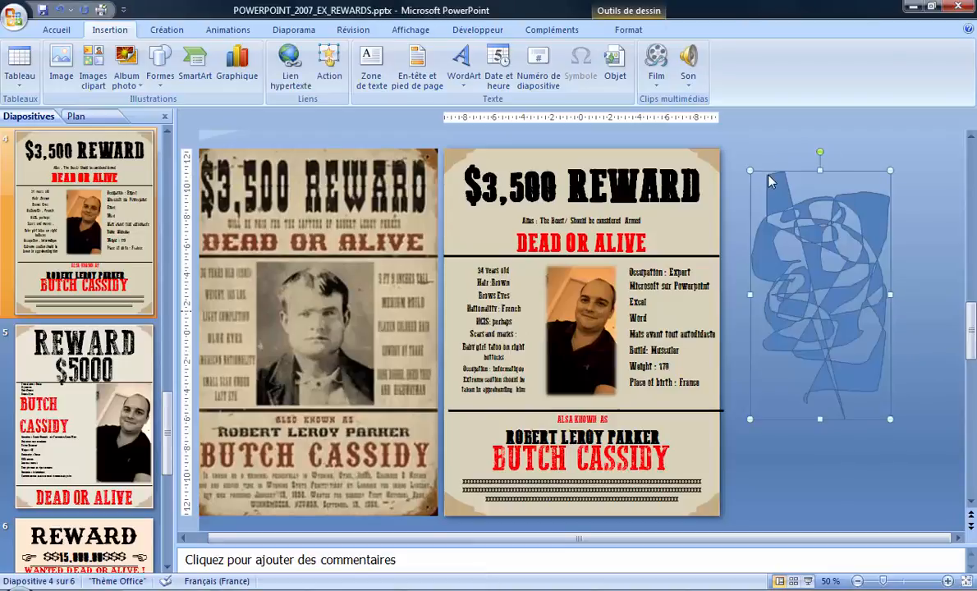
key(Delete)
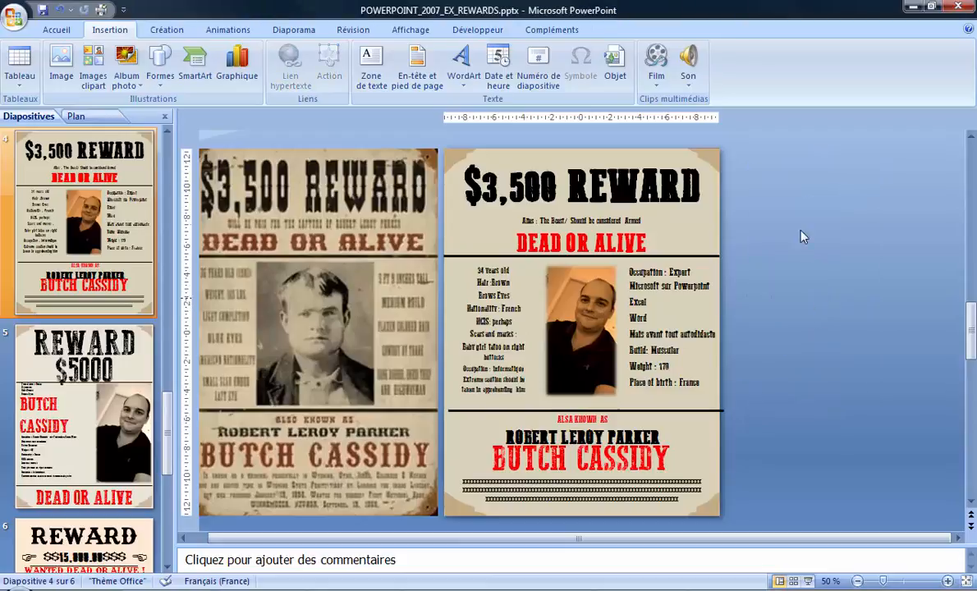
Check the outline and fill colour options for the poster's upper-right corner shape without changing it.
click(691, 156)
click(628, 30)
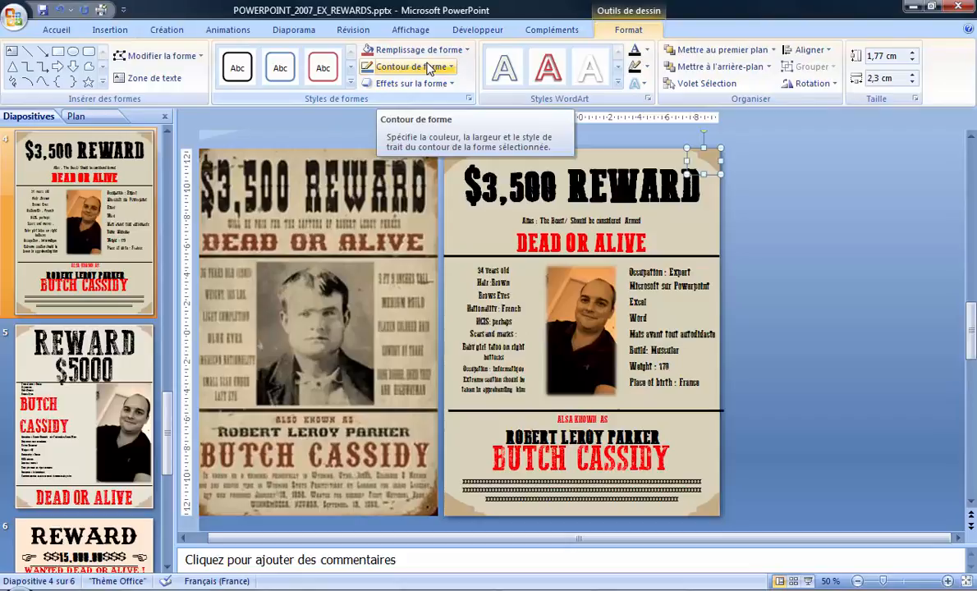
click(428, 69)
click(399, 49)
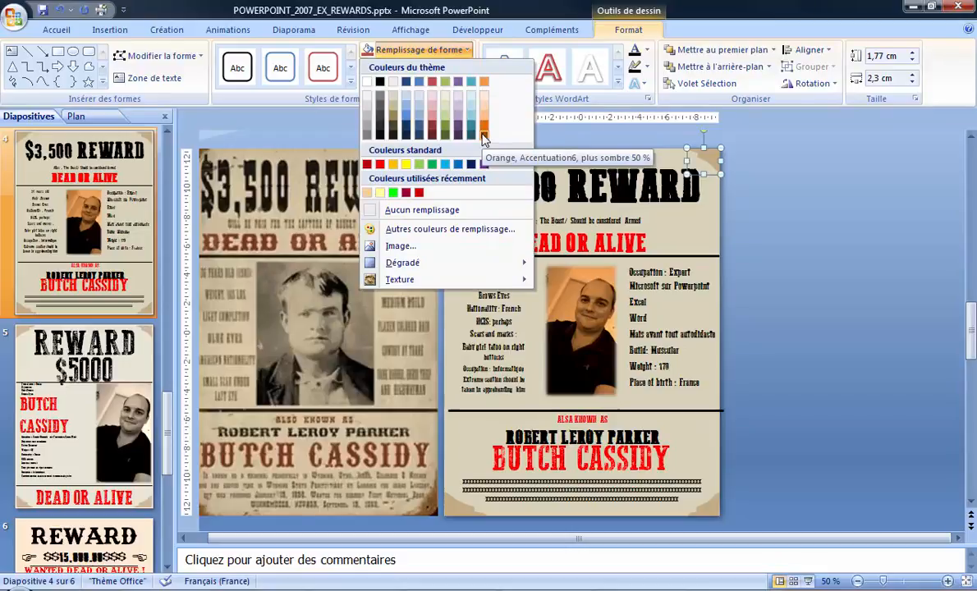
click(791, 225)
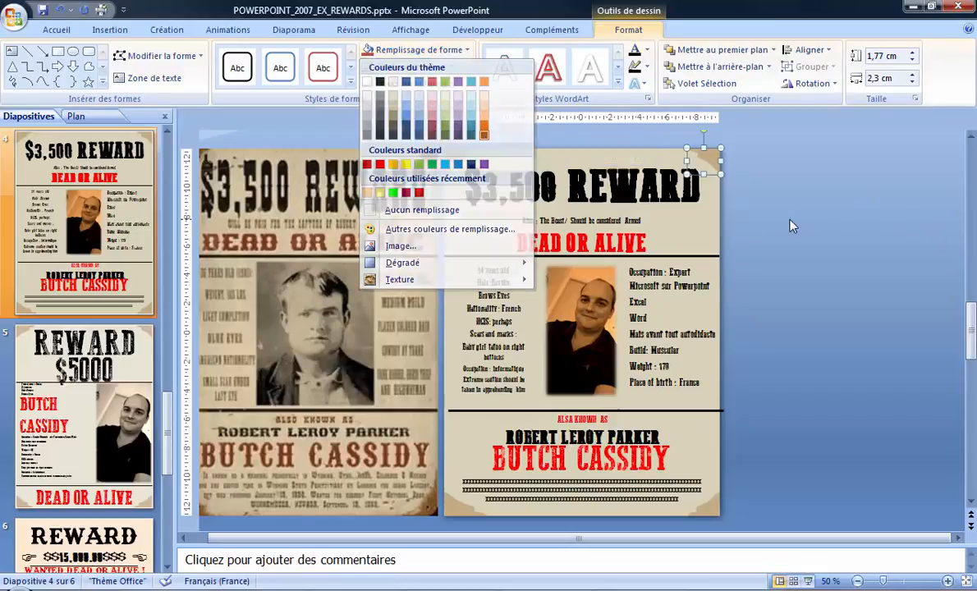
Check the fill type and transparency settings of the poster's upper-right corner shape on slide 4 without changing them.
right_click(715, 154)
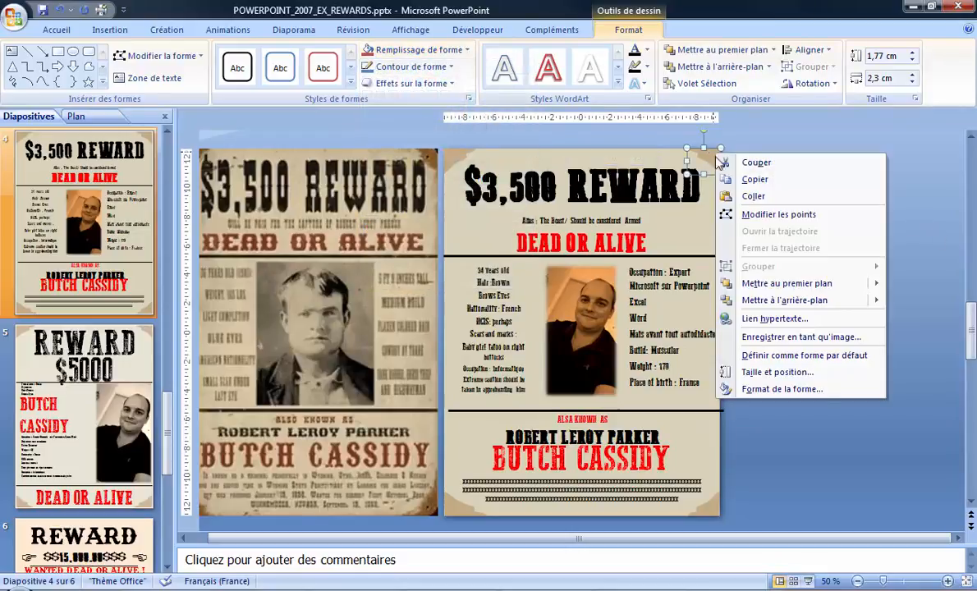
click(821, 391)
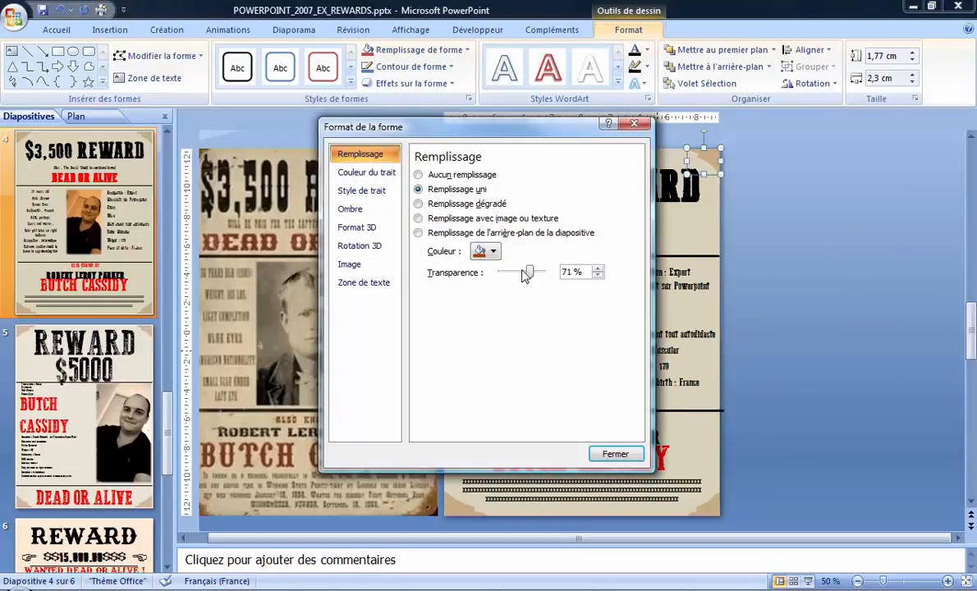
click(633, 451)
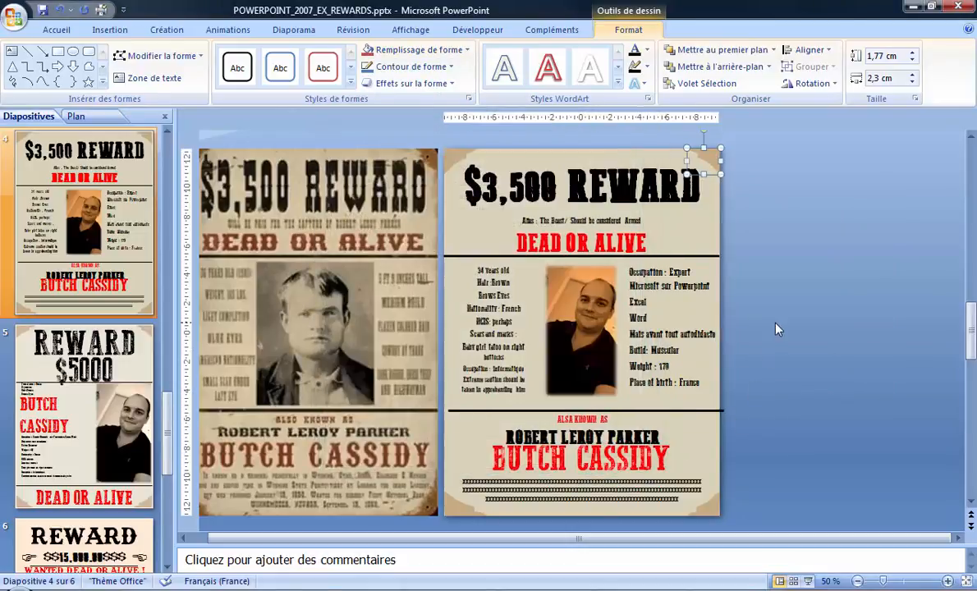
Inspect the solid fill colour choices and transparency of slide 4's background without changing them.
click(776, 329)
click(697, 248)
right_click(699, 248)
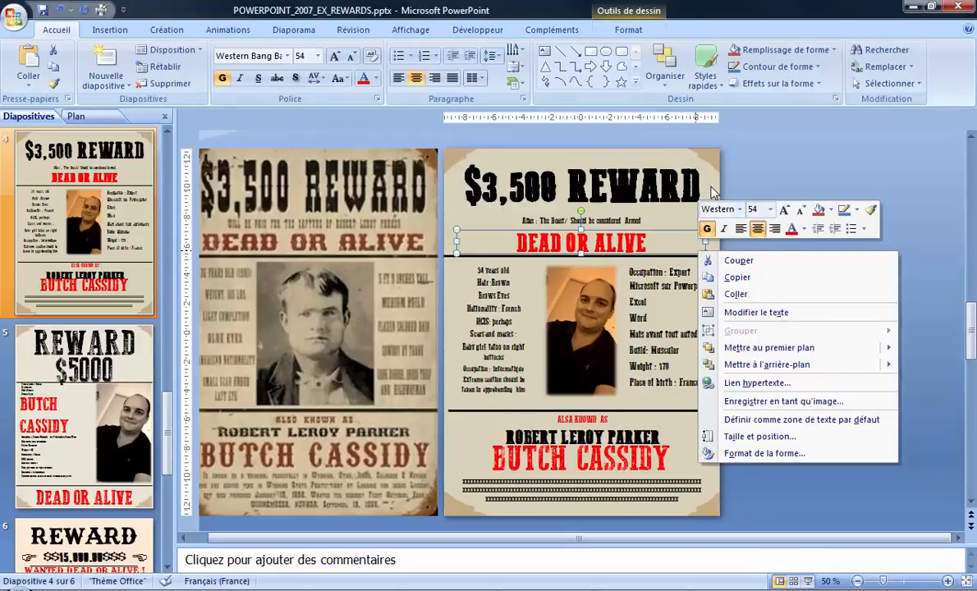
right_click(712, 188)
click(772, 320)
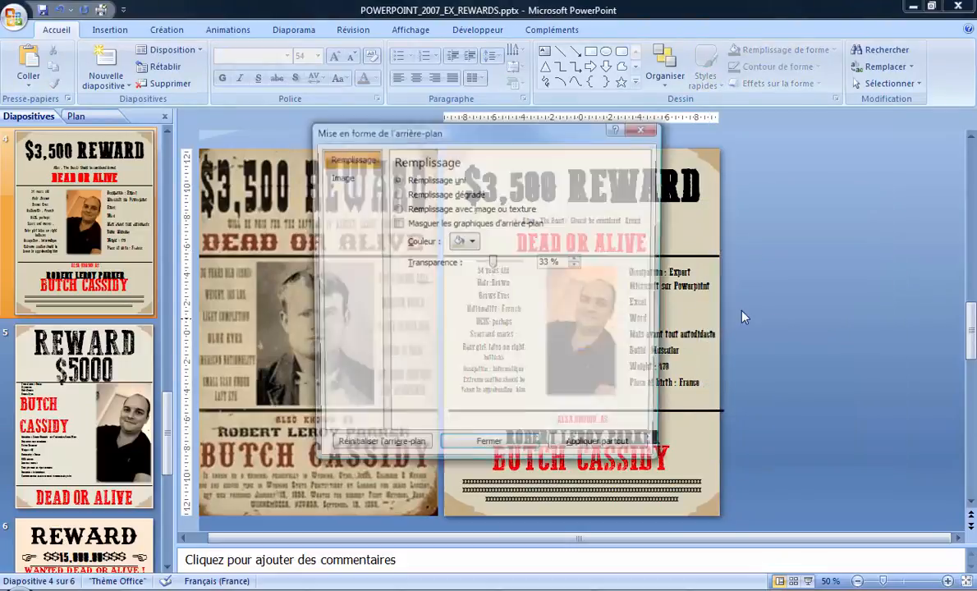
click(469, 241)
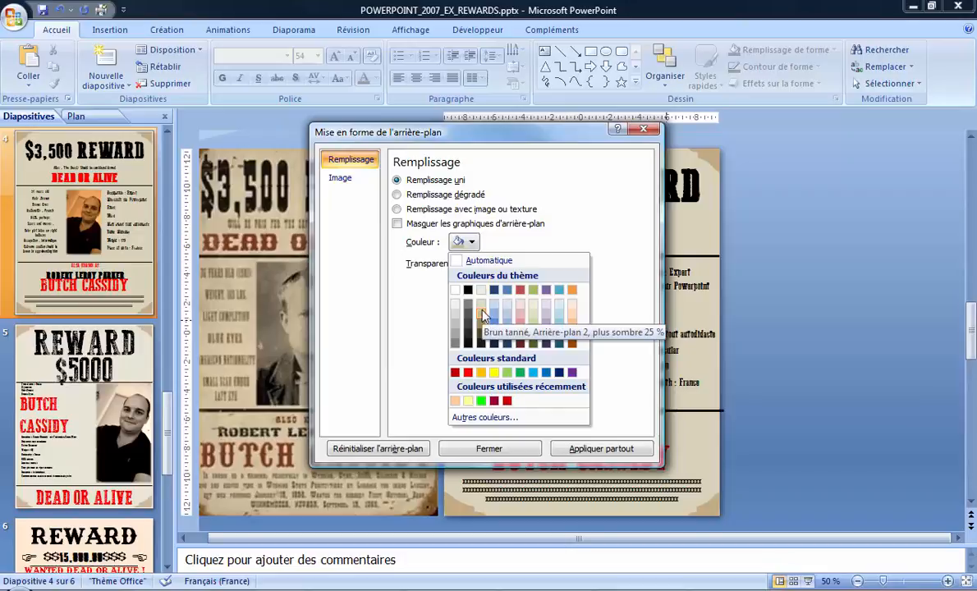
click(582, 198)
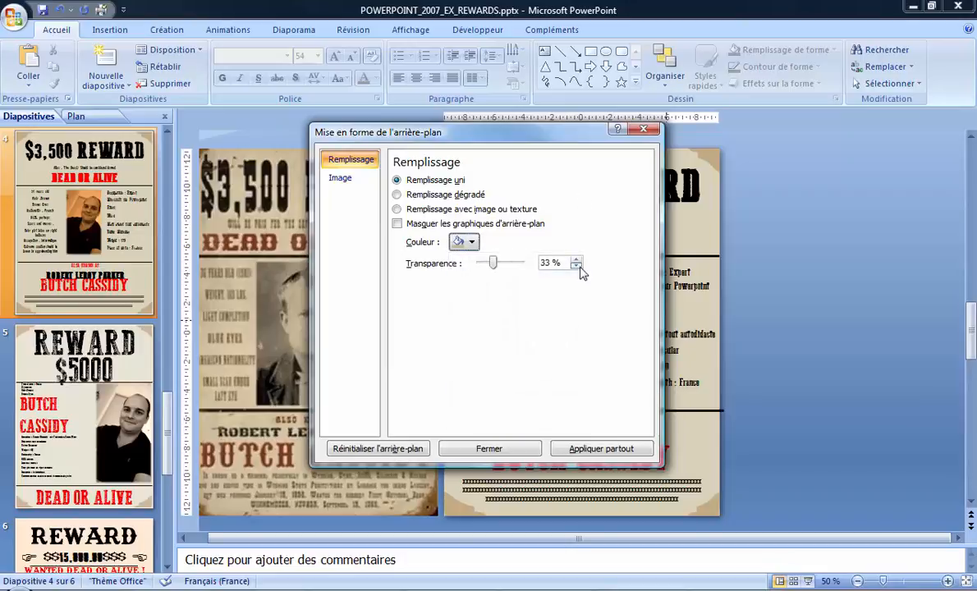
click(643, 129)
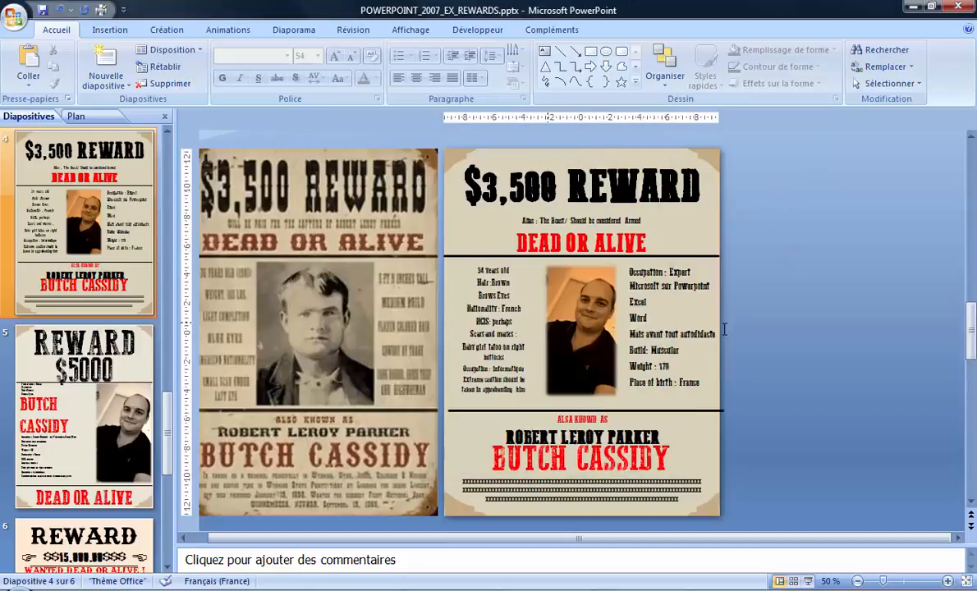
Examine the picture styles and recolour variations available for the poster photo on slide 4 without applying one.
click(545, 308)
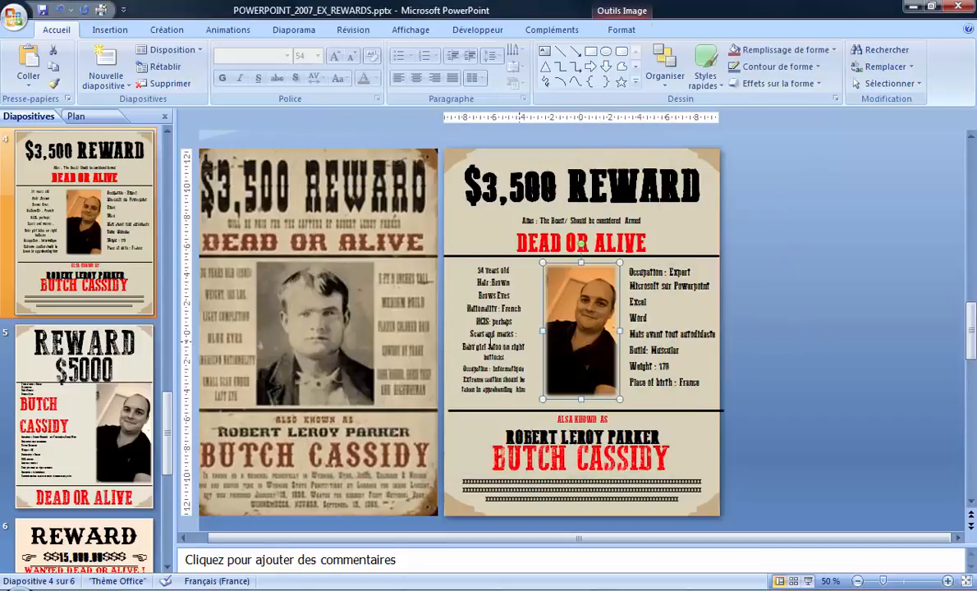
click(639, 30)
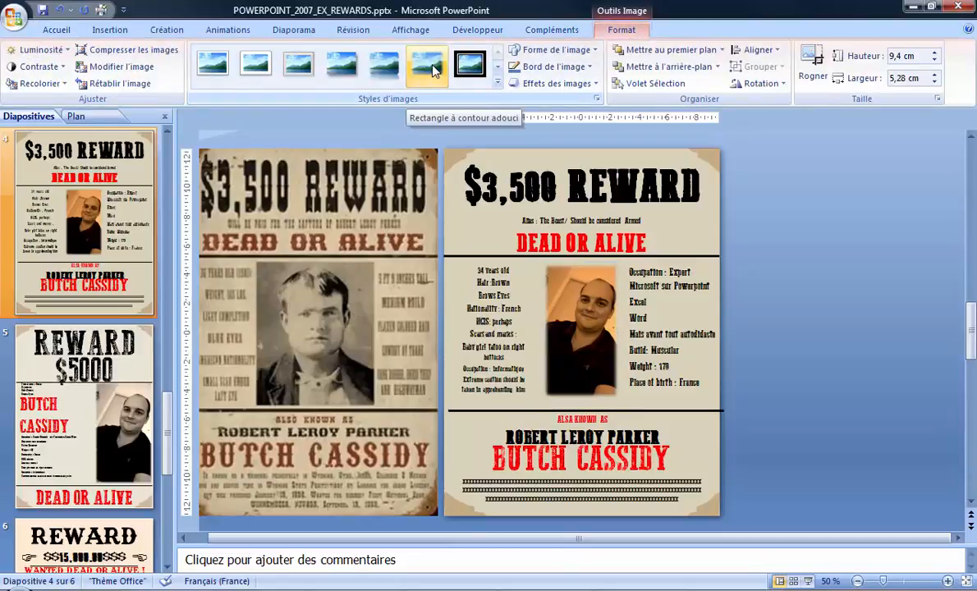
click(45, 83)
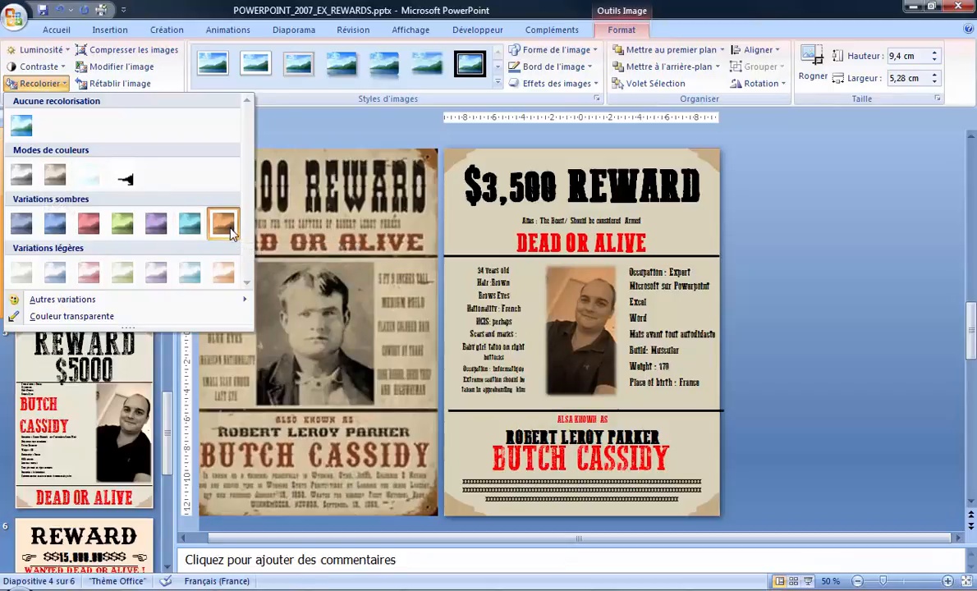
click(836, 273)
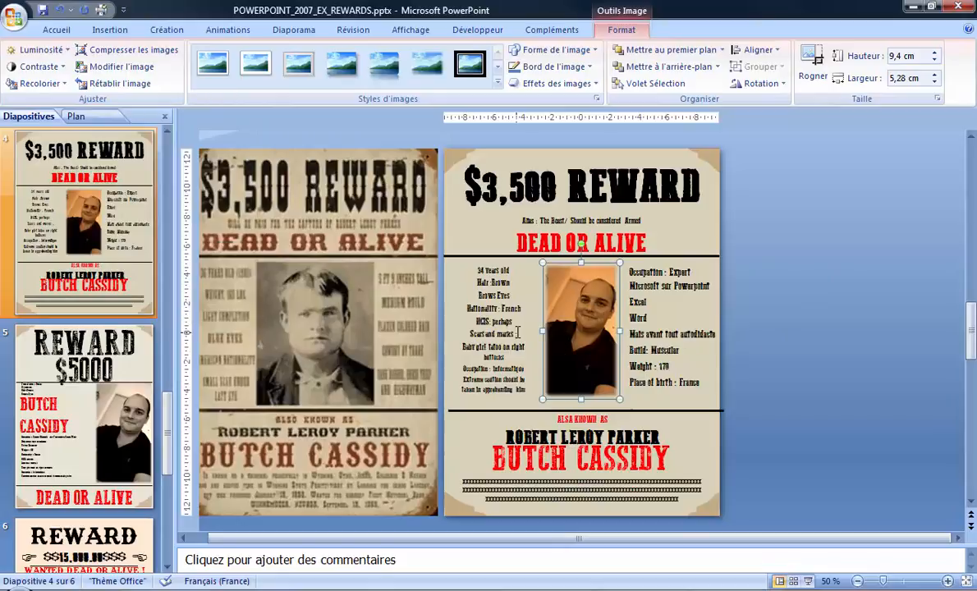
click(820, 352)
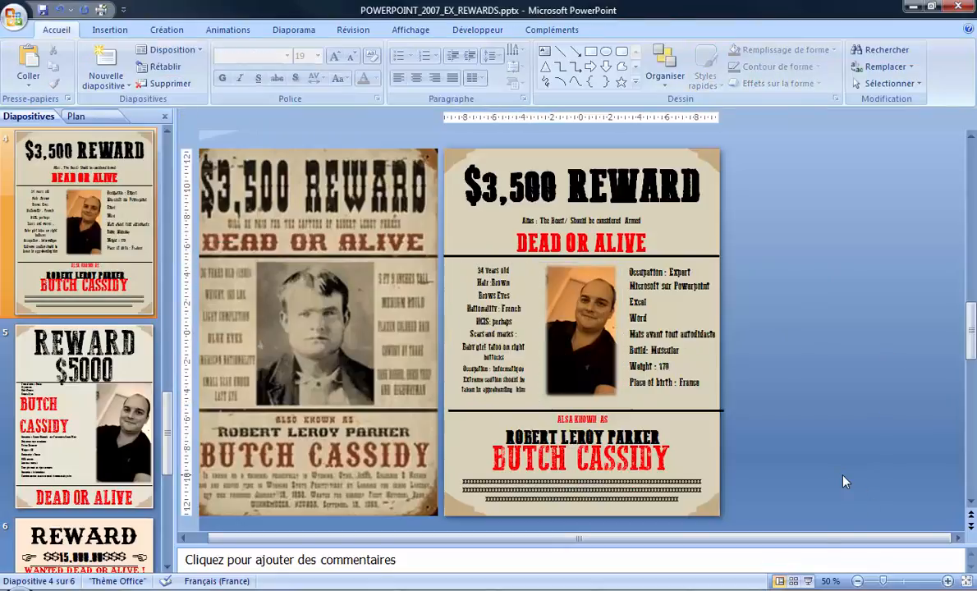
Select all elements of the "$3,500 REWARD" poster and preview other fonts on its text without applying any.
mouse_move(761, 525)
mouse_down()
mouse_move(581, 497)
mouse_move(472, 357)
mouse_move(390, 160)
mouse_move(411, 131)
mouse_move(439, 143)
mouse_up()
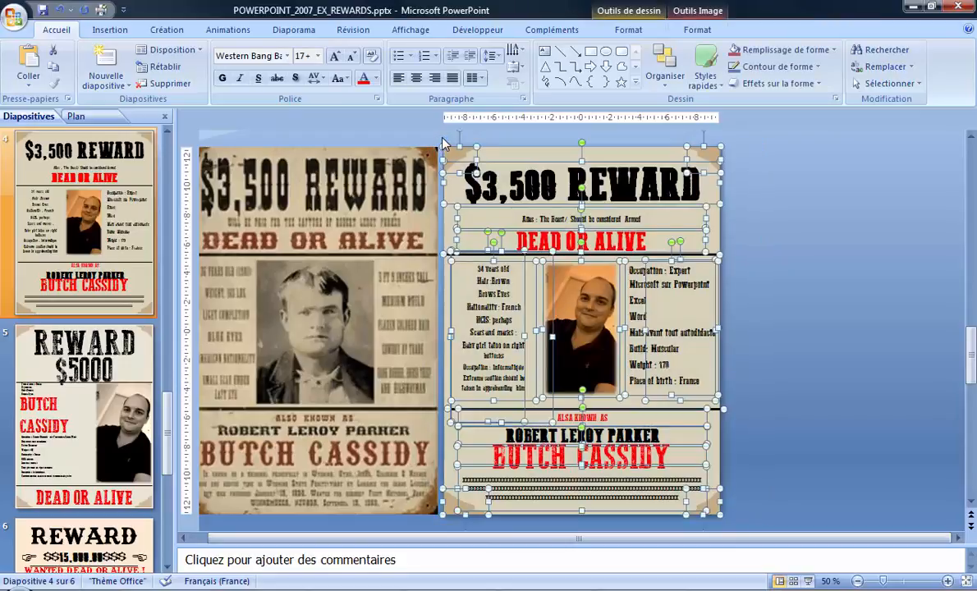
click(286, 56)
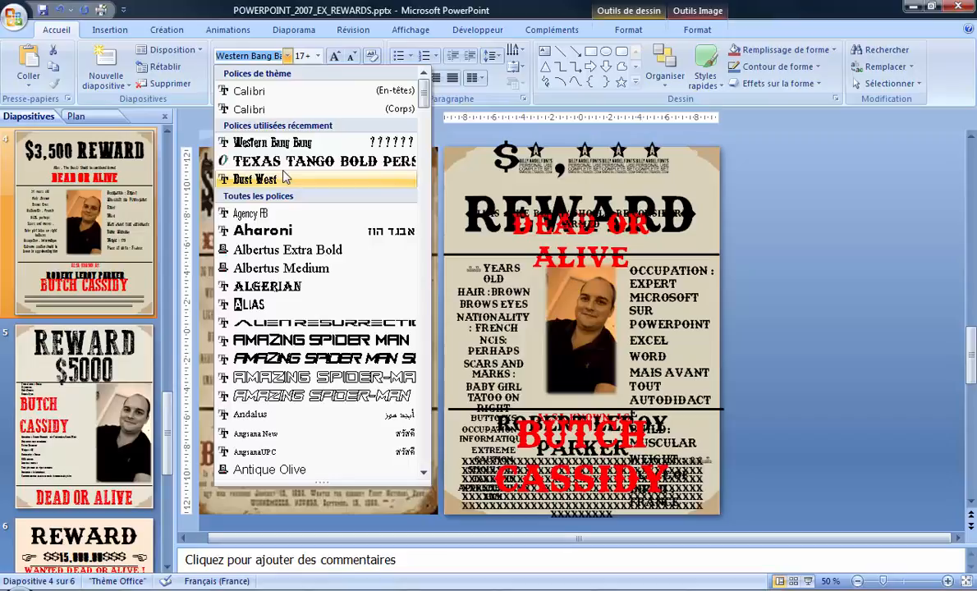
key(Down)
key(Down)
key(Down)
key(Down)
key(Down)
key(Down)
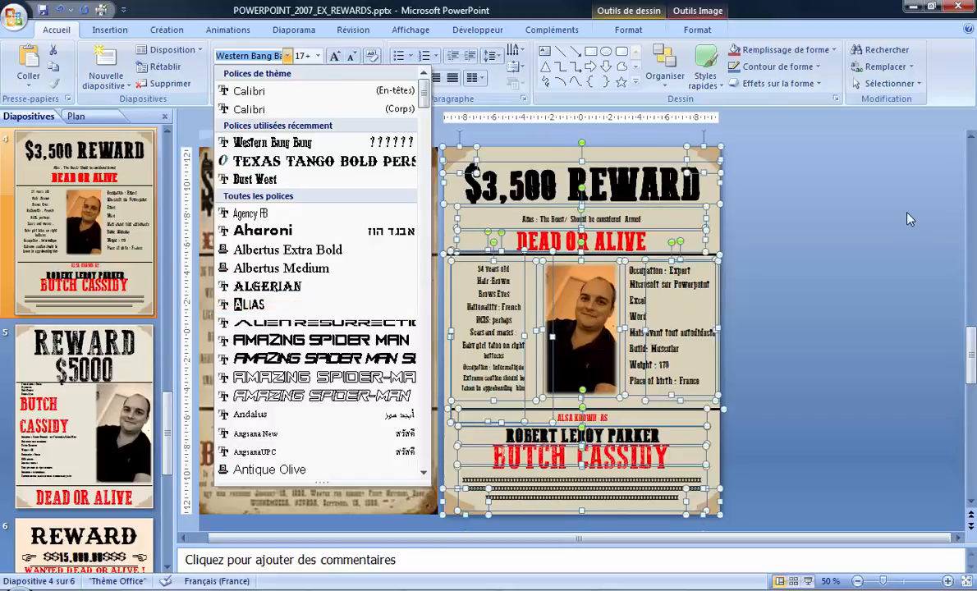
click(909, 218)
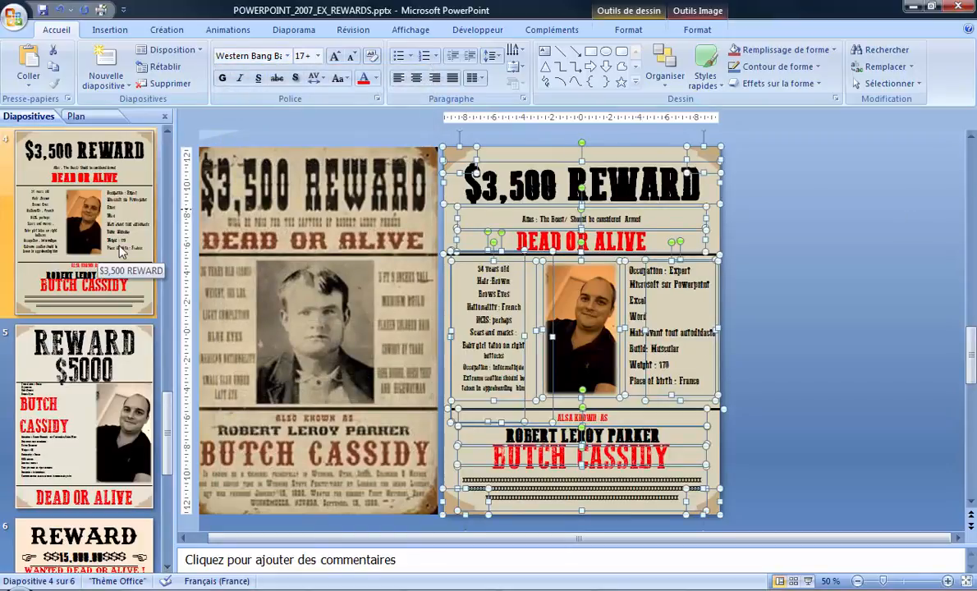
Examine the photo, large red name and description text boxes of the "REWARD $5000" poster on slide 5.
click(127, 390)
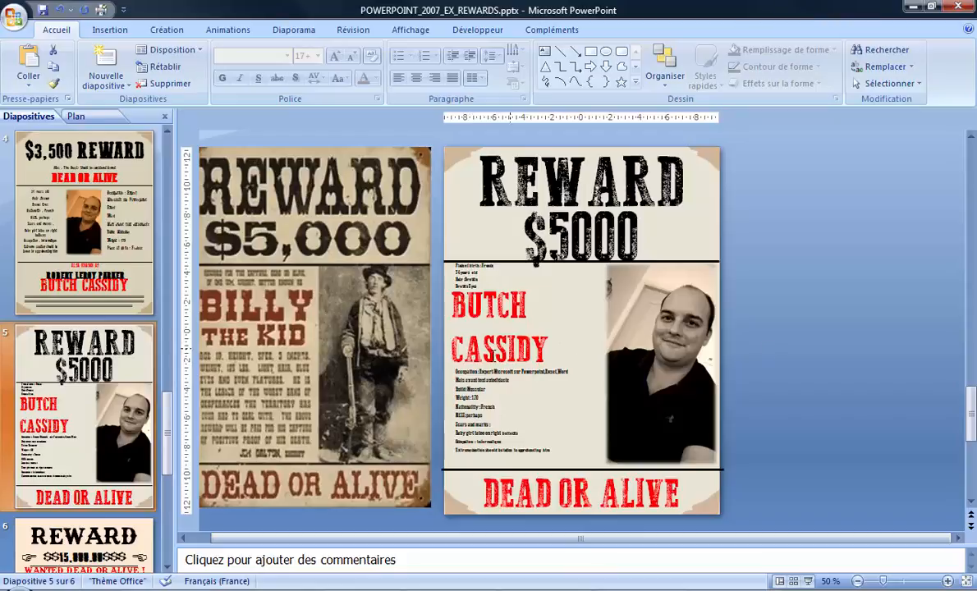
click(699, 376)
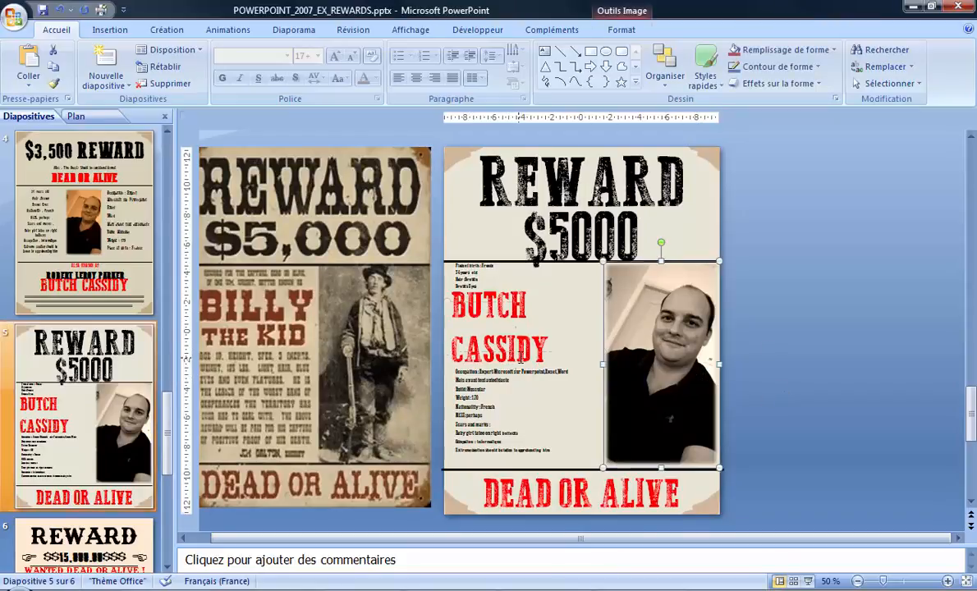
click(483, 341)
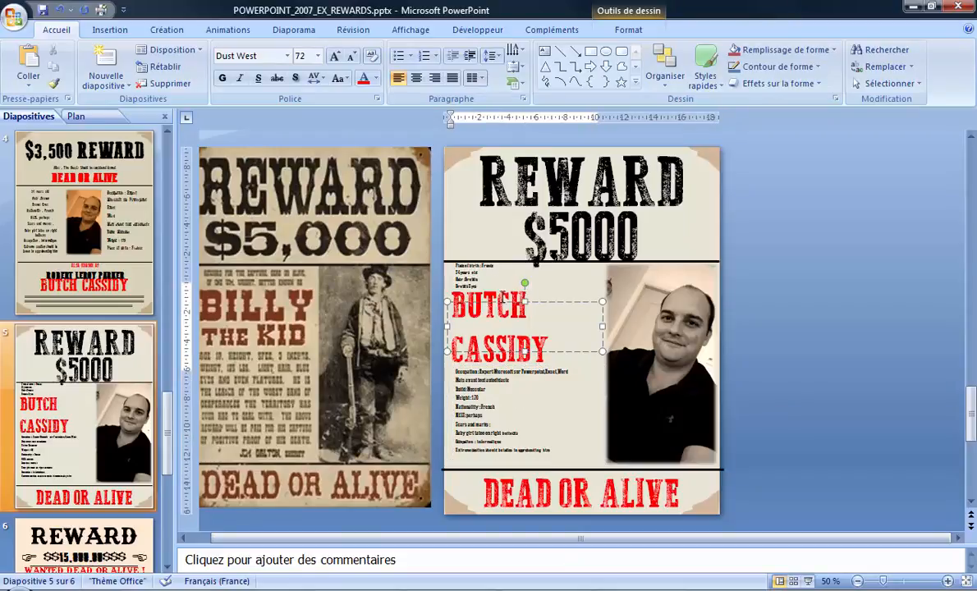
click(494, 267)
click(510, 312)
click(484, 284)
click(466, 308)
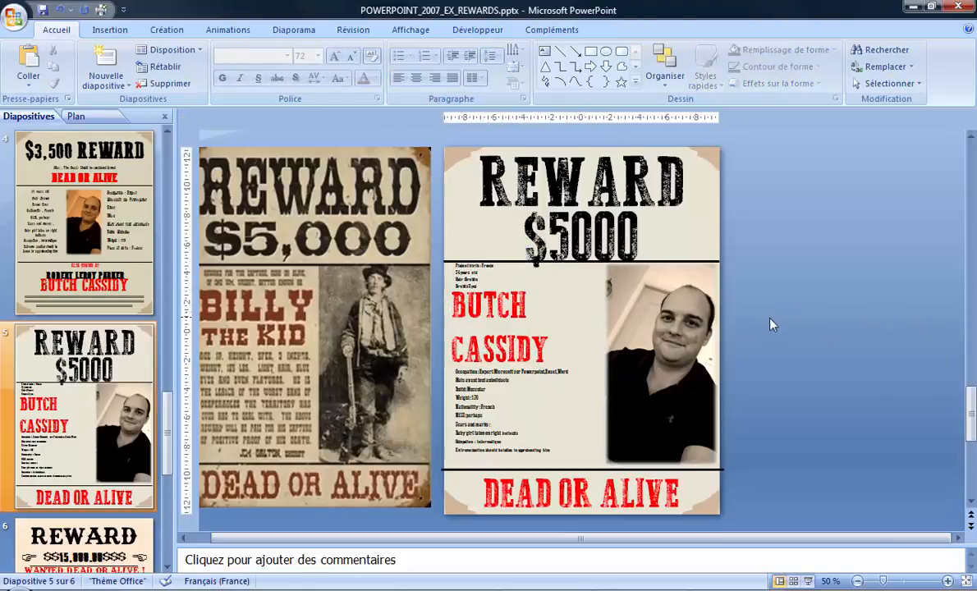
click(683, 354)
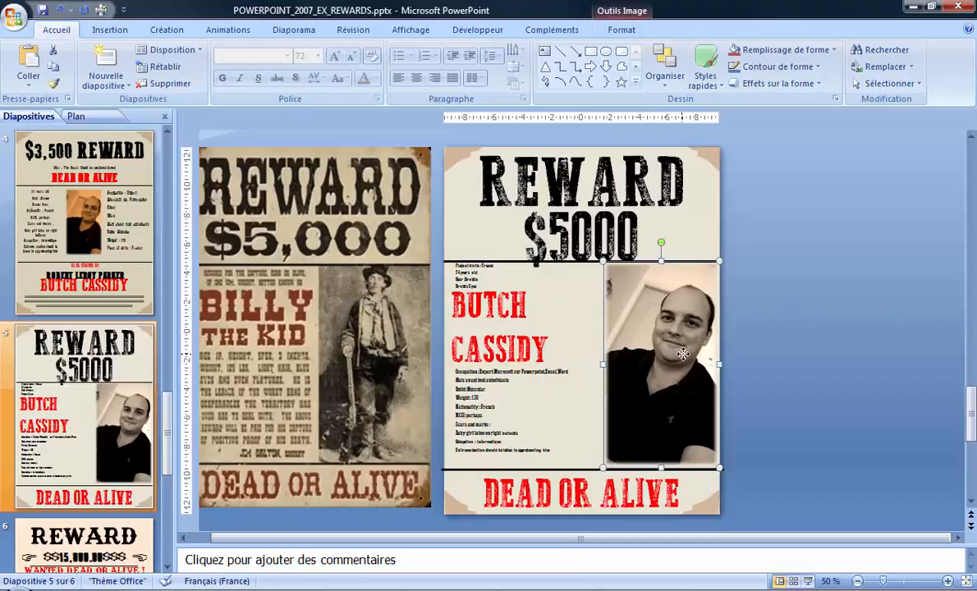
click(553, 345)
click(689, 371)
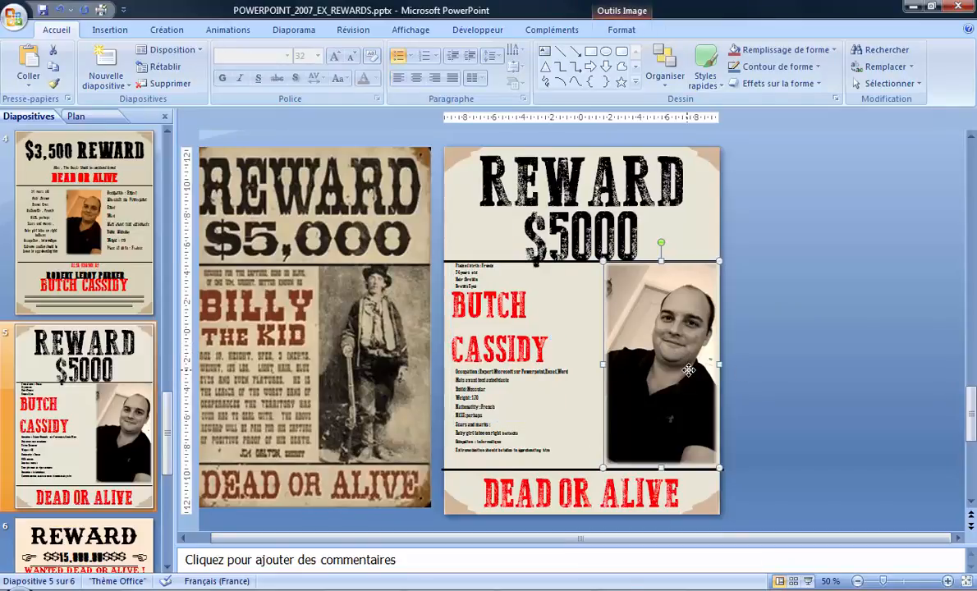
click(794, 378)
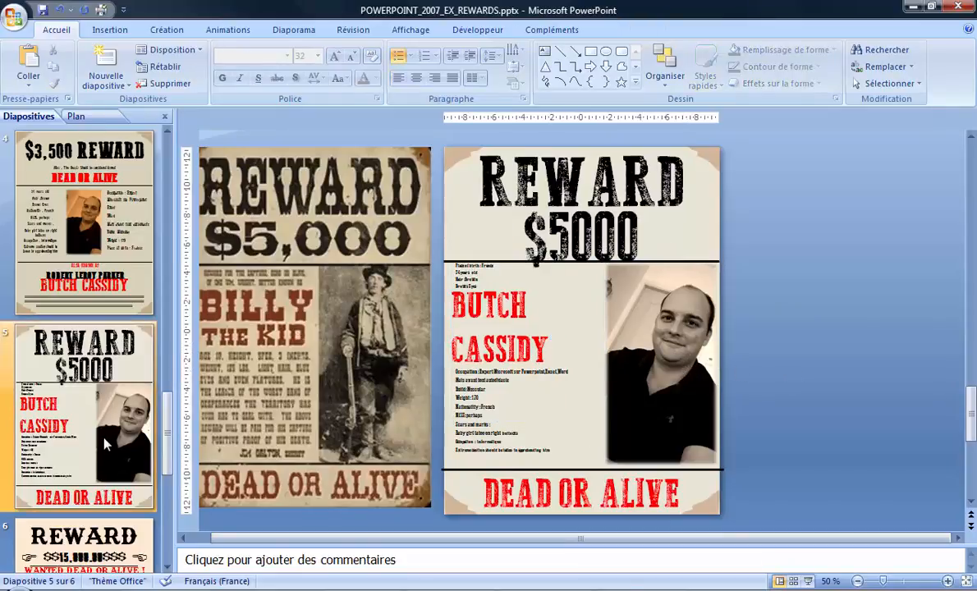
Show the Dalton Gang reward poster on slide 6.
key(Down)
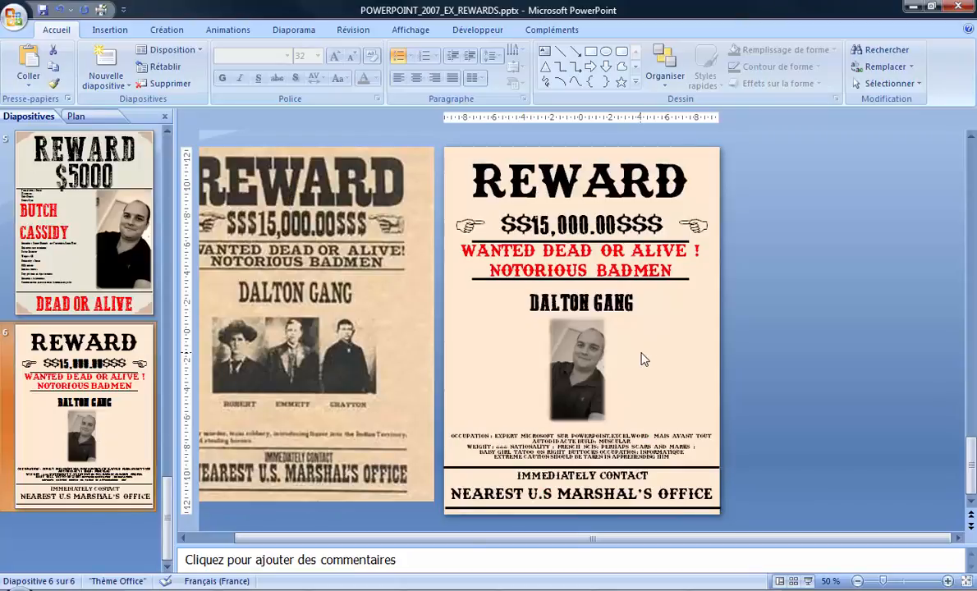